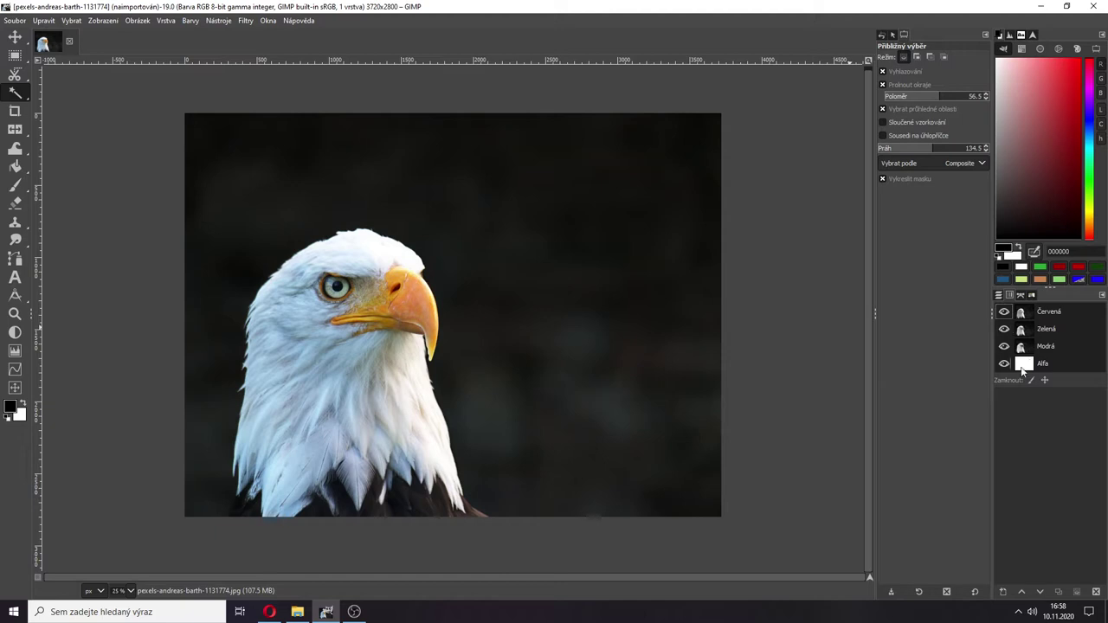
Toggle the visibility of the red, green, blue and alpha channels to compare their effect, and return to the layer list
drag(1005, 346, 1004, 312)
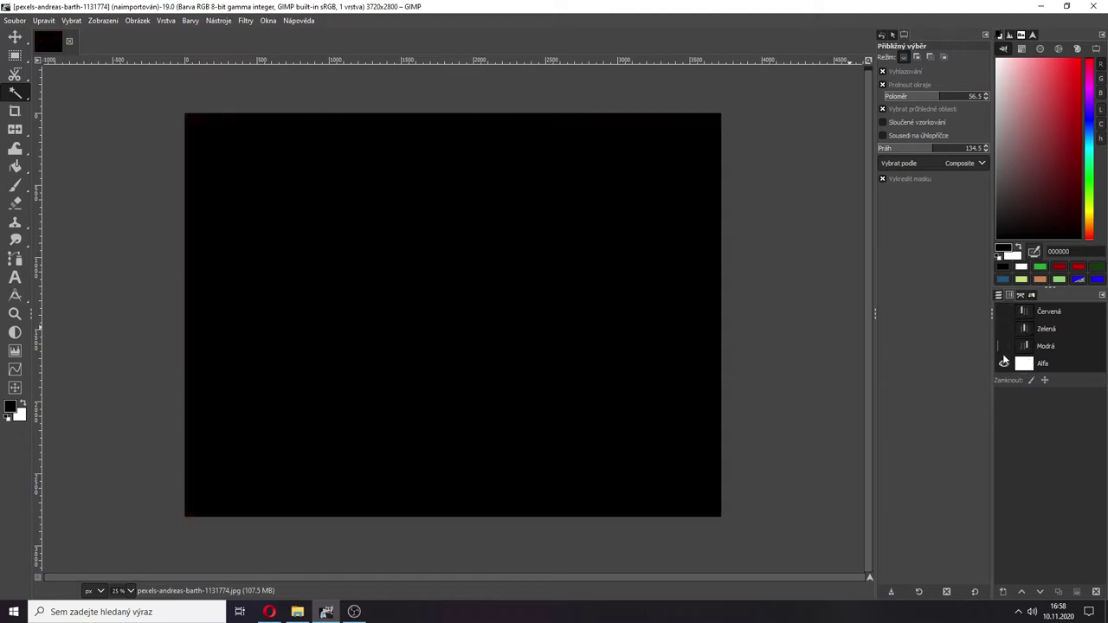
click(1004, 346)
click(1004, 329)
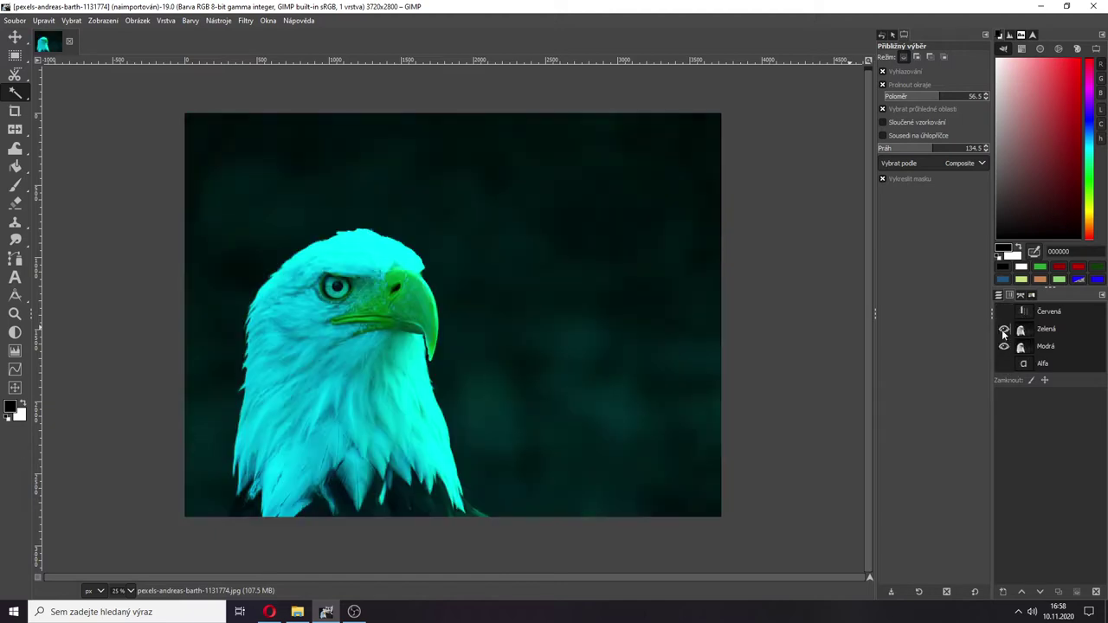
click(1003, 312)
click(1005, 346)
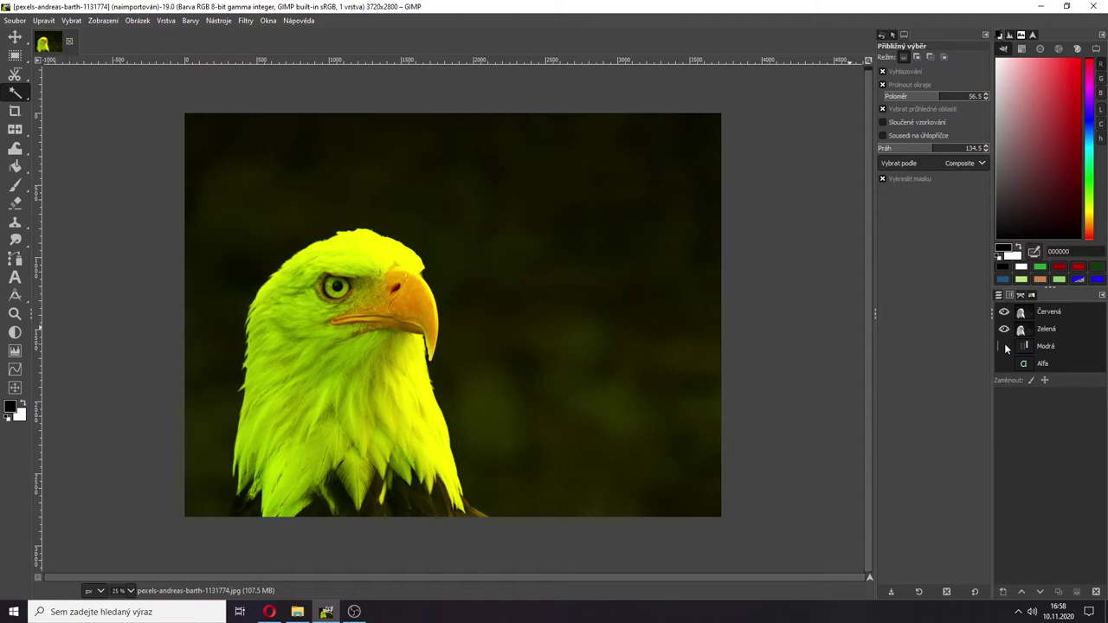
click(1005, 346)
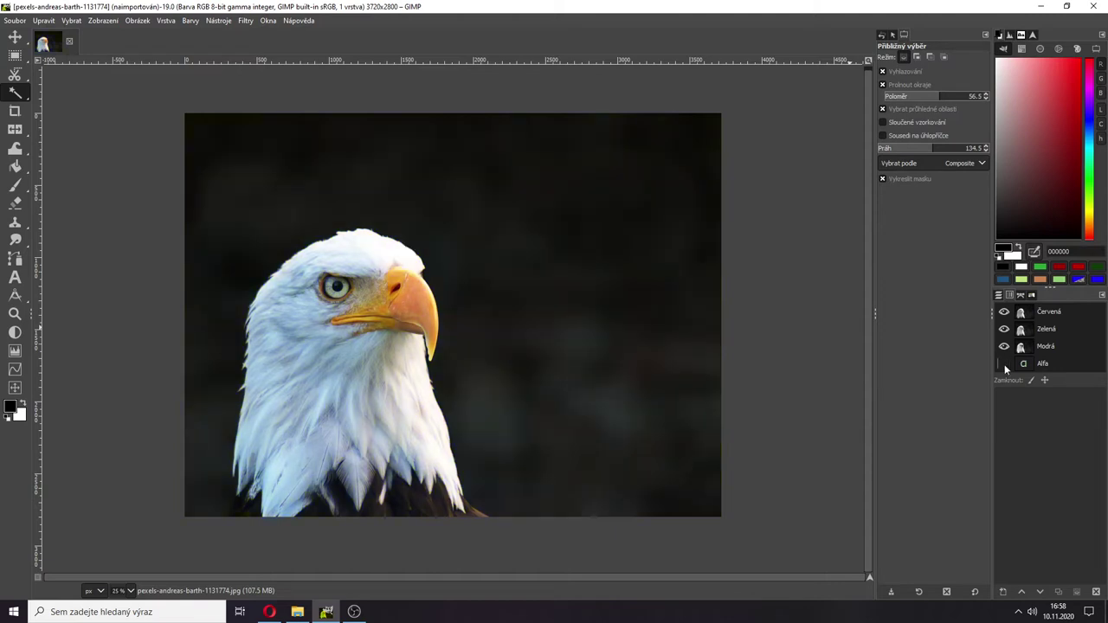
click(1005, 363)
click(1005, 365)
click(999, 295)
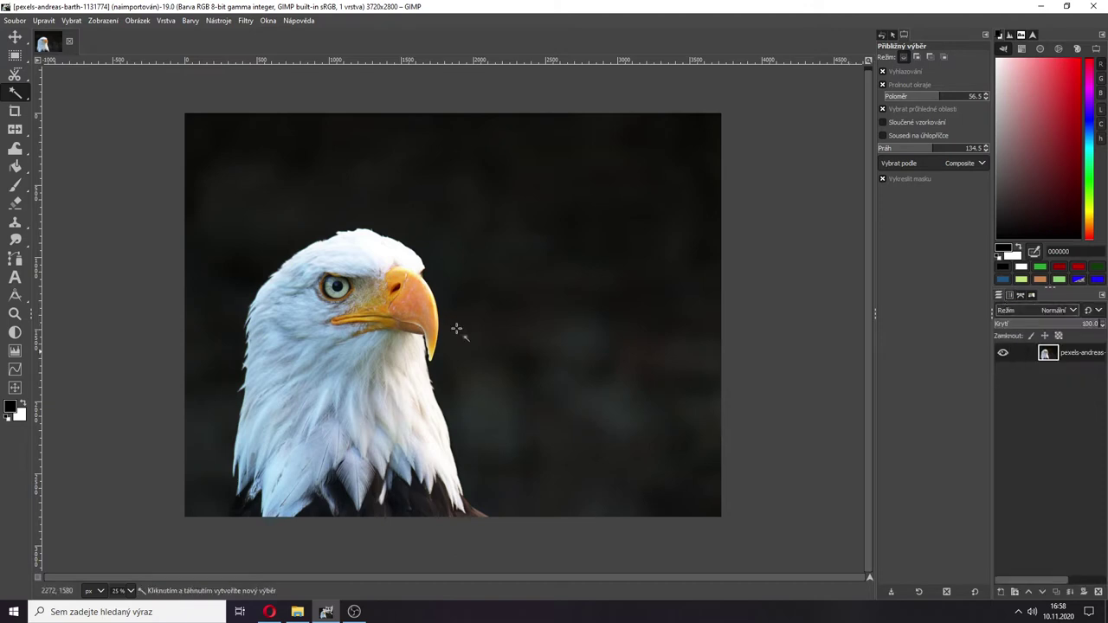
Fuzzy-select the eagle's white head and neck feathers and turn on the Quick Mask
click(19, 94)
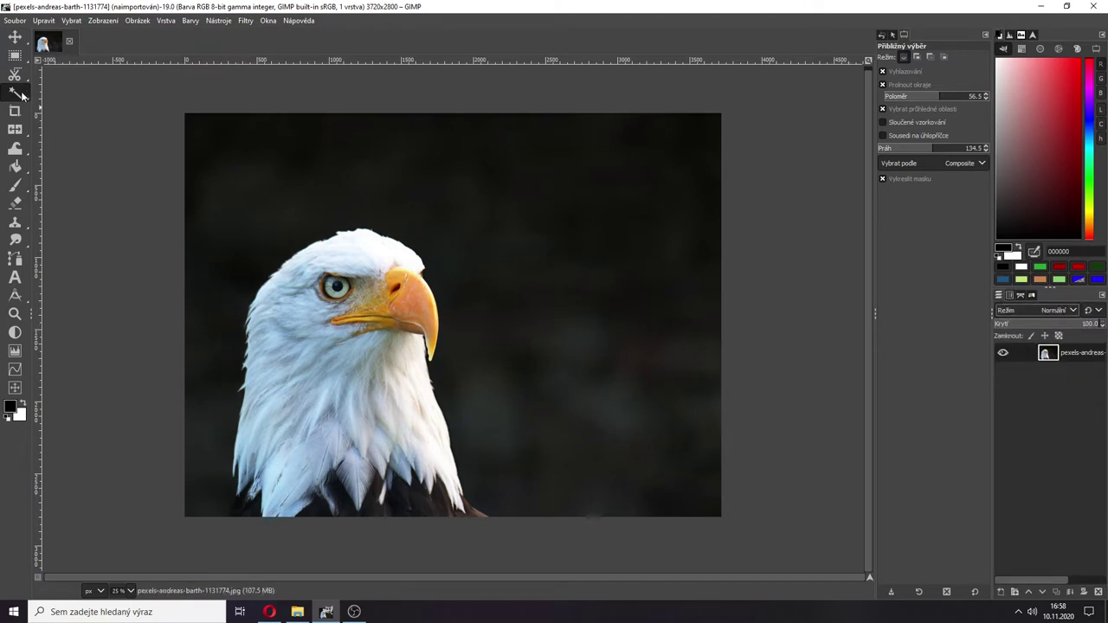
click(320, 257)
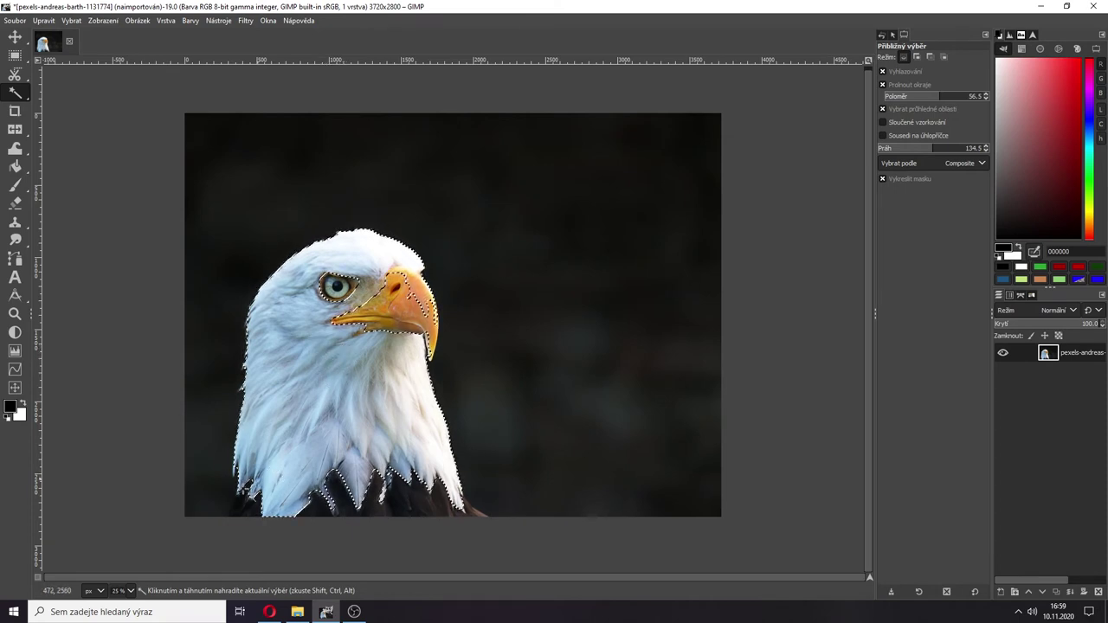
click(39, 581)
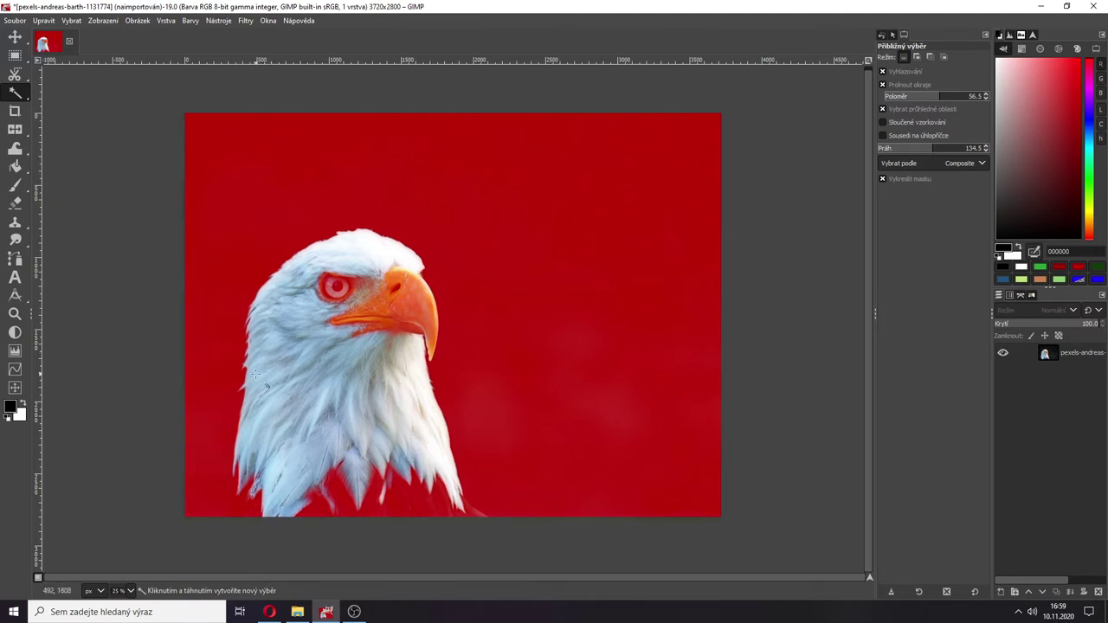
Set the Paintbrush size to 364 and paint black on the Quick Mask over the throat below the beak
click(17, 191)
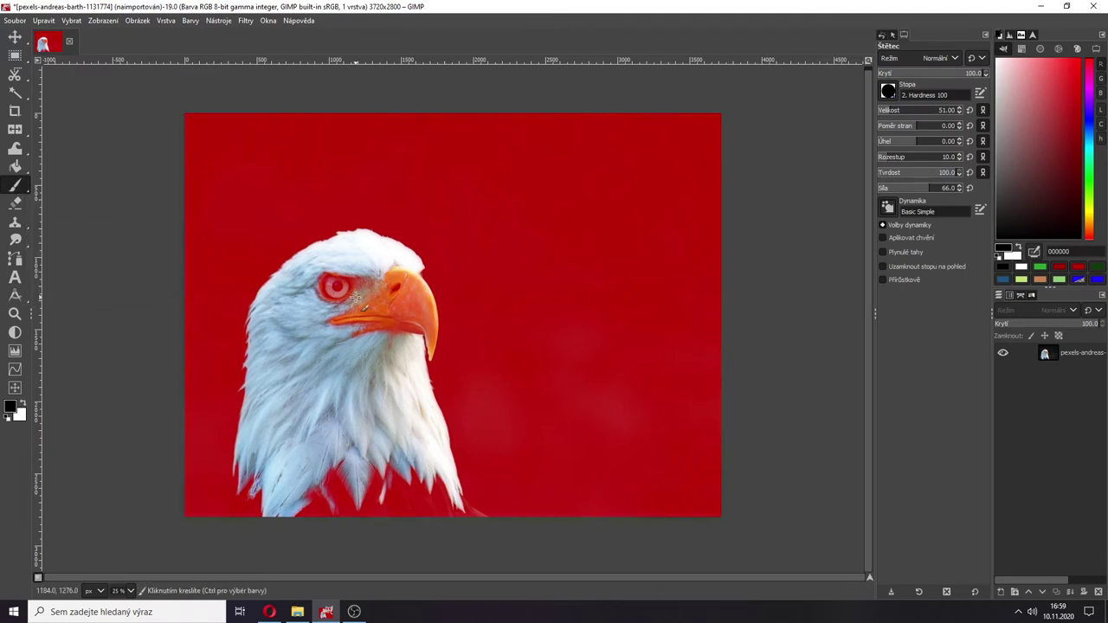
click(918, 111)
mouse_move(360, 303)
mouse_down()
mouse_move(370, 331)
mouse_move(358, 344)
mouse_up()
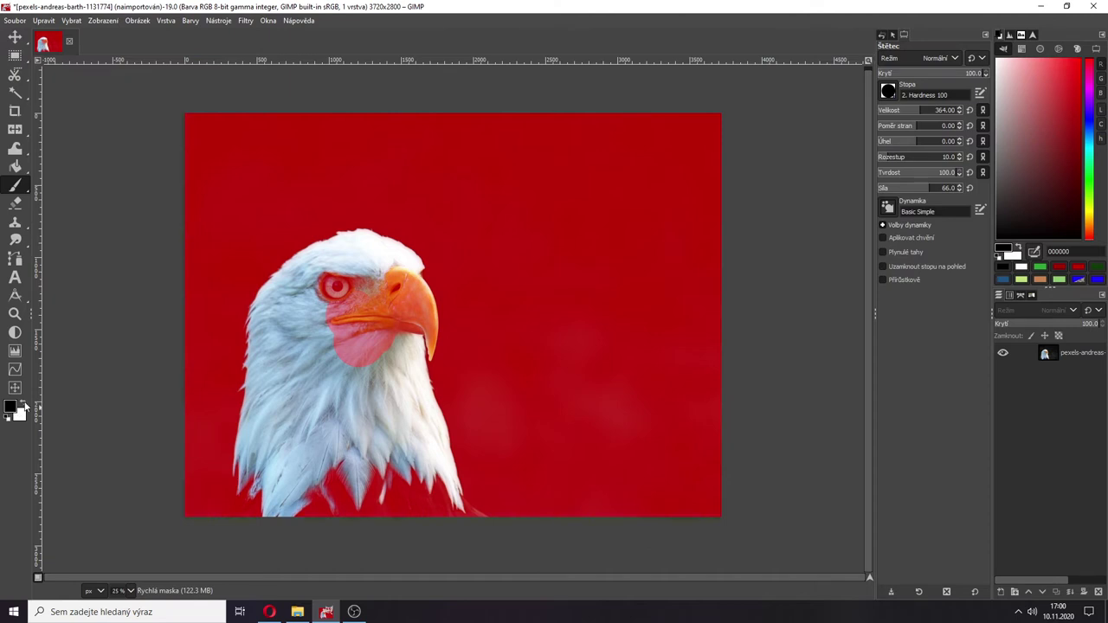
Swap the painting color to white and paint the throat, eye, beak and dark lower feathers into the Quick Mask selection
click(25, 405)
mouse_move(364, 363)
mouse_down()
mouse_move(347, 394)
mouse_move(334, 287)
mouse_move(364, 366)
mouse_move(369, 279)
mouse_move(378, 366)
mouse_move(350, 387)
mouse_move(315, 339)
mouse_move(281, 426)
mouse_move(307, 440)
mouse_move(326, 483)
mouse_move(422, 494)
mouse_move(436, 511)
mouse_move(296, 501)
mouse_move(236, 528)
mouse_move(277, 501)
mouse_move(338, 490)
mouse_move(395, 509)
mouse_move(391, 479)
mouse_move(397, 521)
mouse_move(403, 485)
mouse_move(452, 521)
mouse_up()
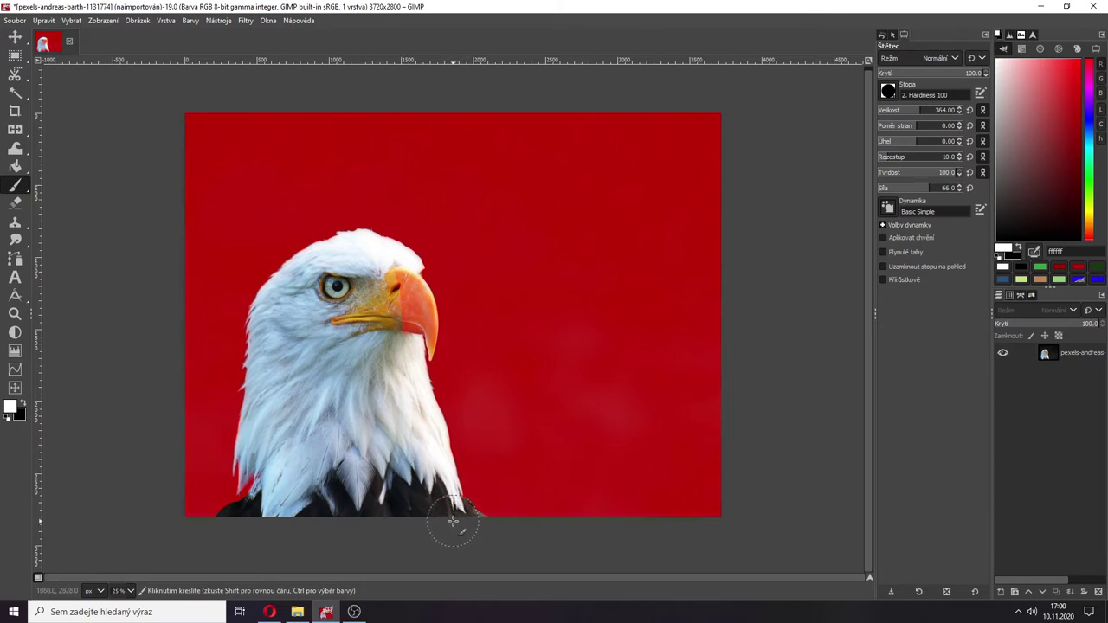
mouse_move(383, 302)
mouse_down()
mouse_move(400, 307)
mouse_move(398, 325)
mouse_up()
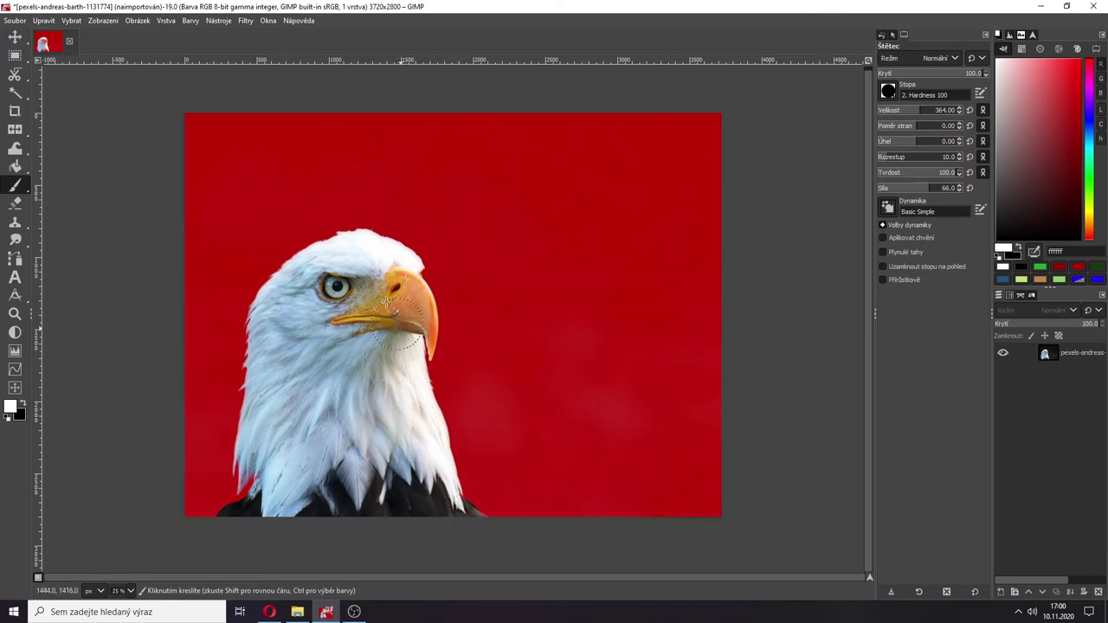
Reduce the brush size to 24 and paint white along the beak's outer curve down to its tip
scroll(425, 317, up, 2)
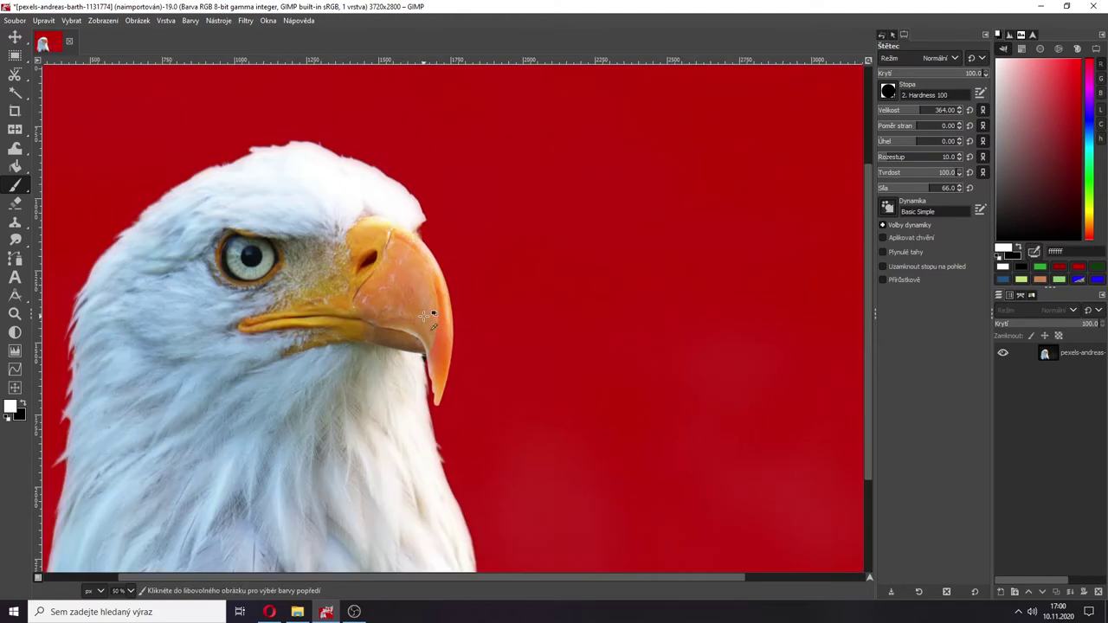
scroll(424, 316, up, 2)
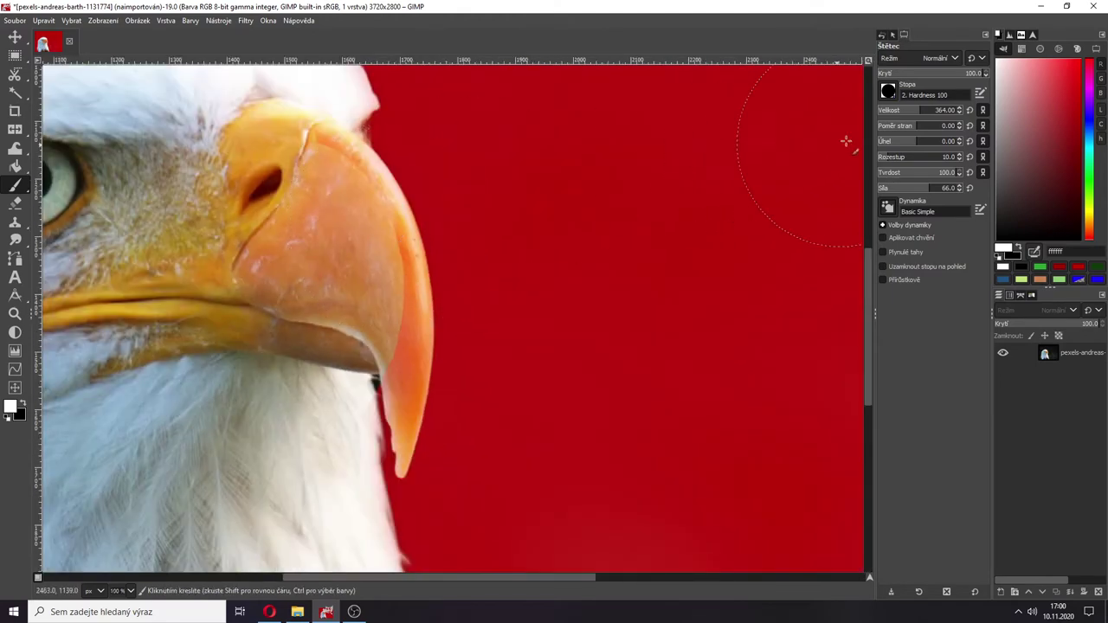
drag(908, 110, 887, 110)
mouse_move(305, 134)
mouse_down()
mouse_move(312, 212)
mouse_move(341, 174)
mouse_move(376, 227)
mouse_move(403, 388)
mouse_up()
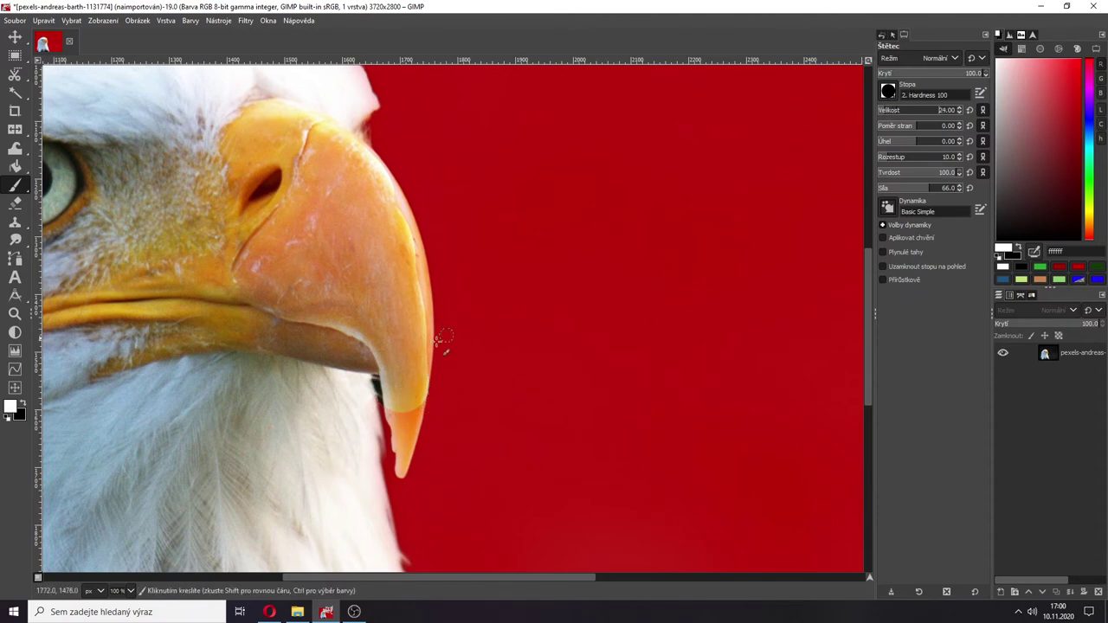
mouse_move(394, 409)
mouse_down()
mouse_move(401, 472)
mouse_move(420, 397)
mouse_move(398, 431)
mouse_move(431, 294)
mouse_move(405, 206)
mouse_move(338, 128)
mouse_up()
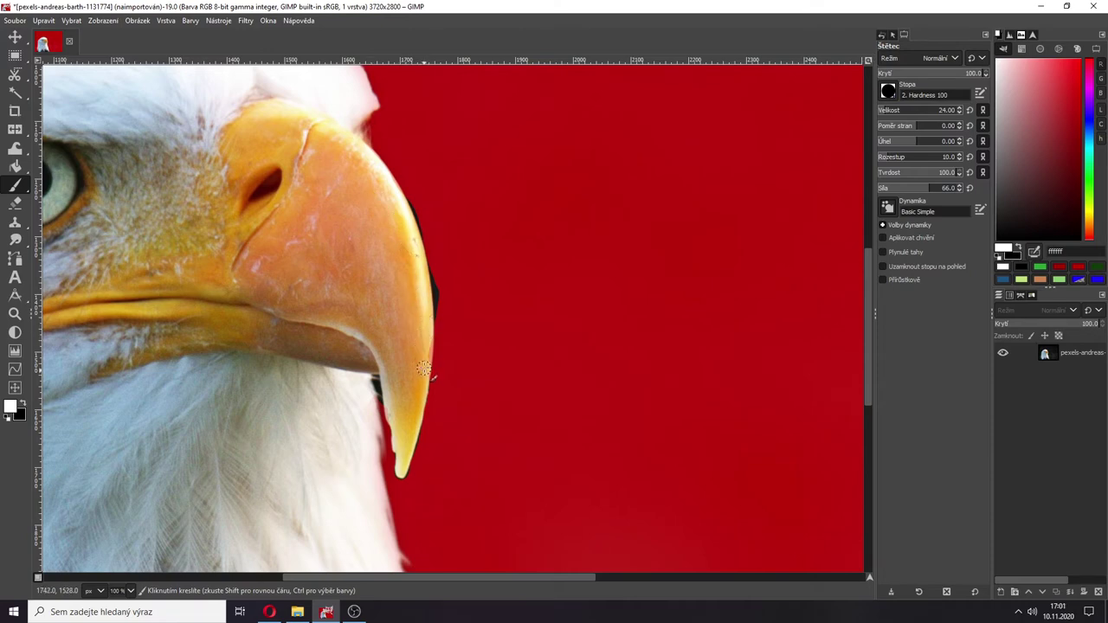
Mask the dark fringe along the beak's outer edge in black, using the 2. Hardness 075 brush at size 51 and hardness 38
click(23, 404)
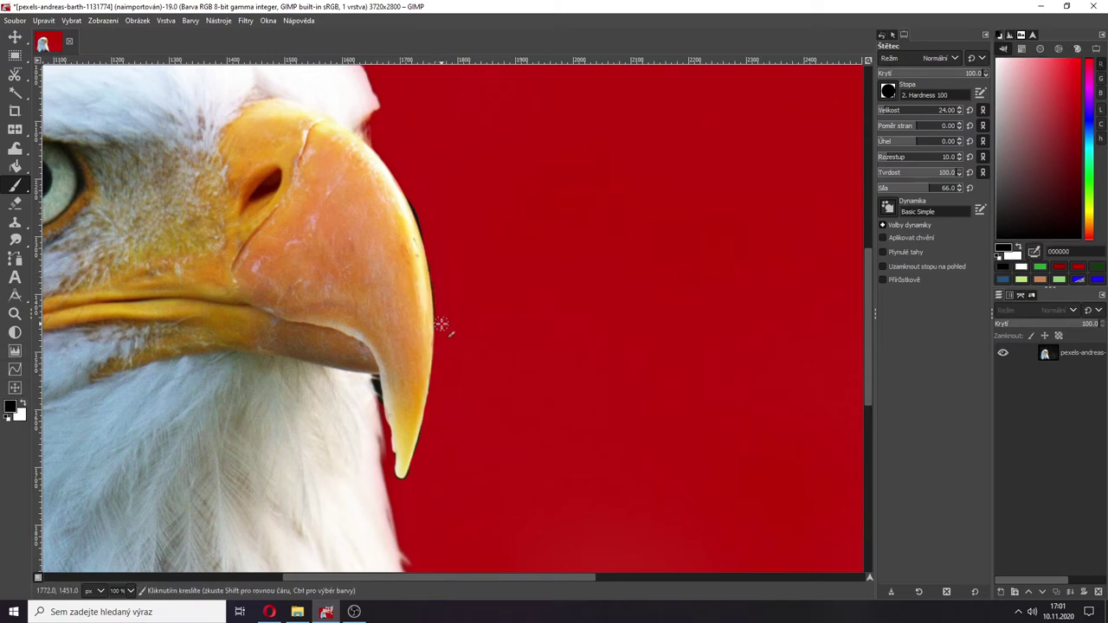
click(889, 92)
drag(886, 247, 944, 42)
click(908, 172)
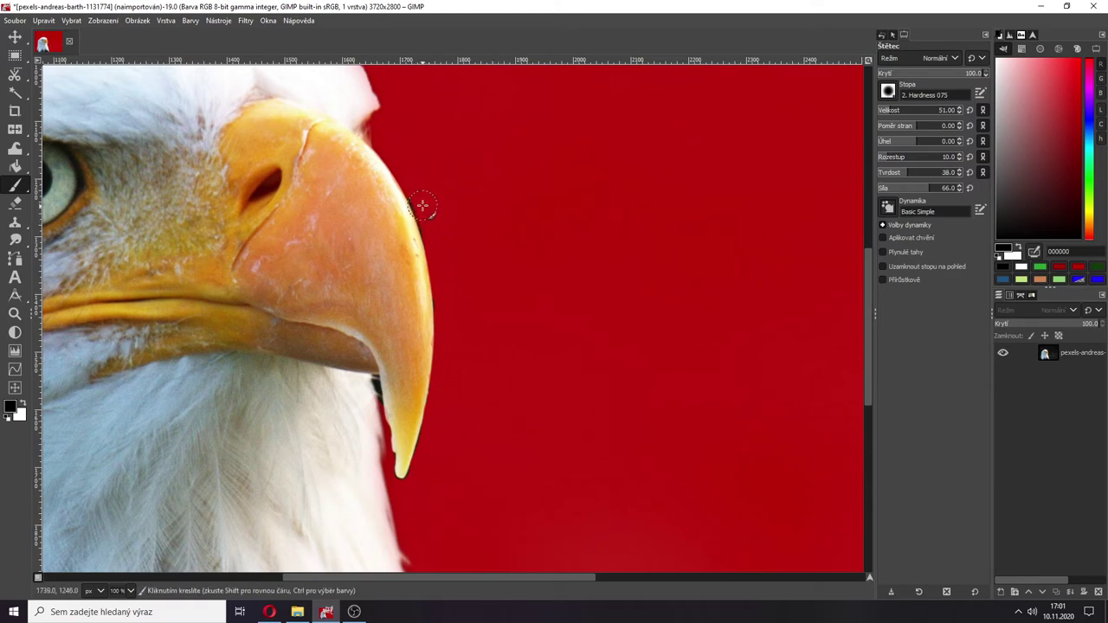
ctrl+scroll(417, 211, up, 2)
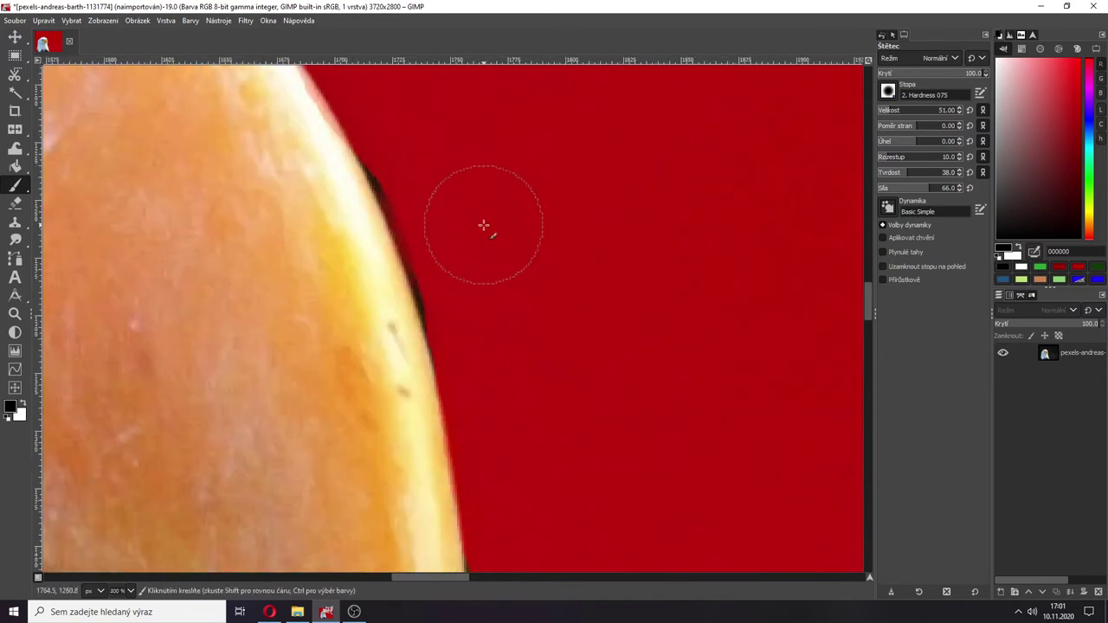
mouse_move(420, 187)
mouse_down()
mouse_move(408, 178)
mouse_move(453, 250)
mouse_move(468, 314)
mouse_up()
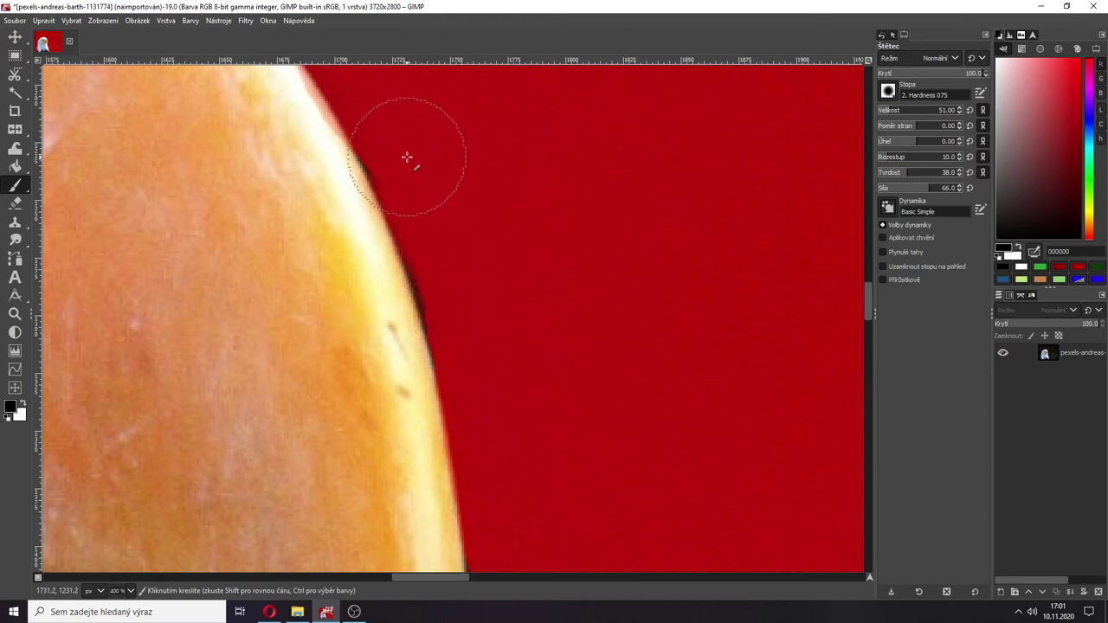
scroll(468, 206, down, 1)
scroll(485, 221, down, 3)
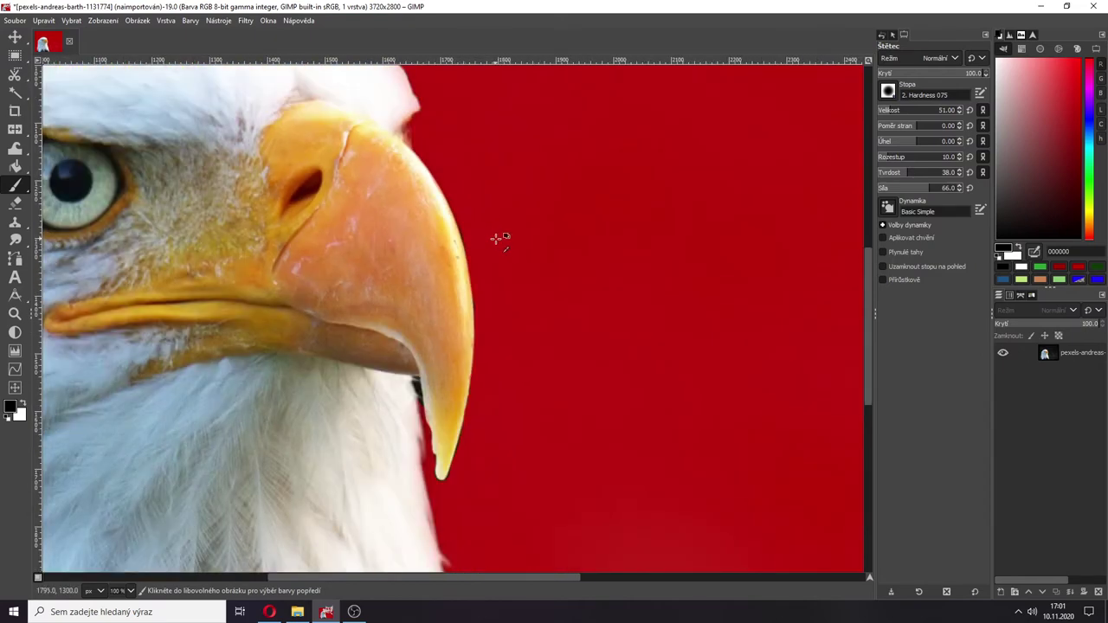
scroll(503, 330, up, 2)
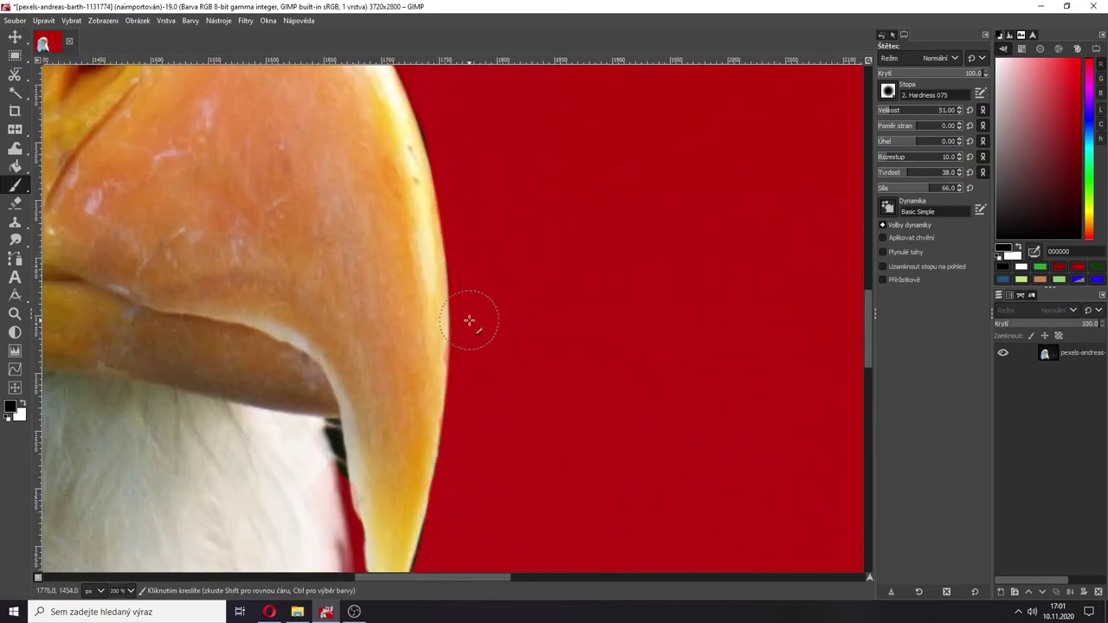
scroll(460, 464, down, 3)
scroll(460, 464, down, 2)
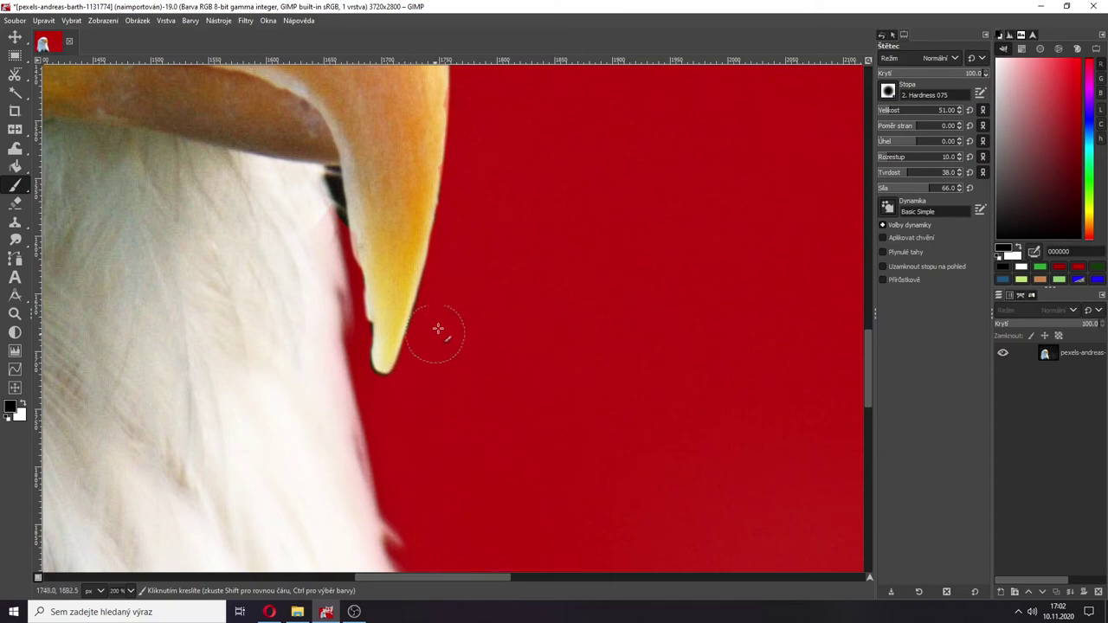
Prepare to refine the dark shoulder left of the neck by switching to white with the 2. Hardness 100 brush
scroll(461, 167, down, 4)
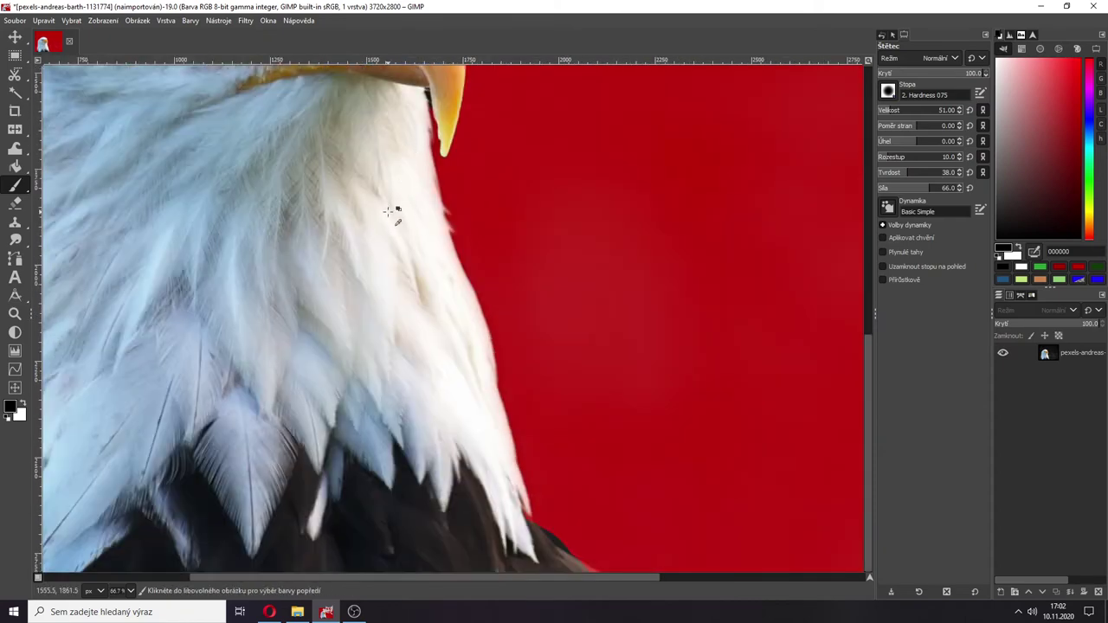
scroll(396, 215, down, 4)
scroll(364, 238, up, 3)
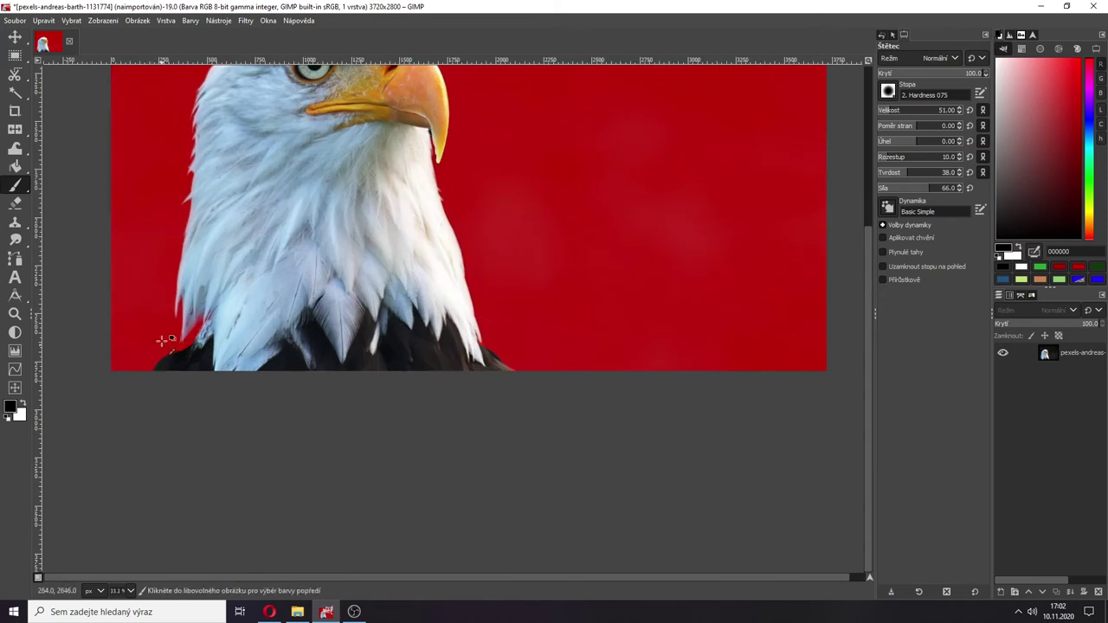
scroll(163, 340, up, 3)
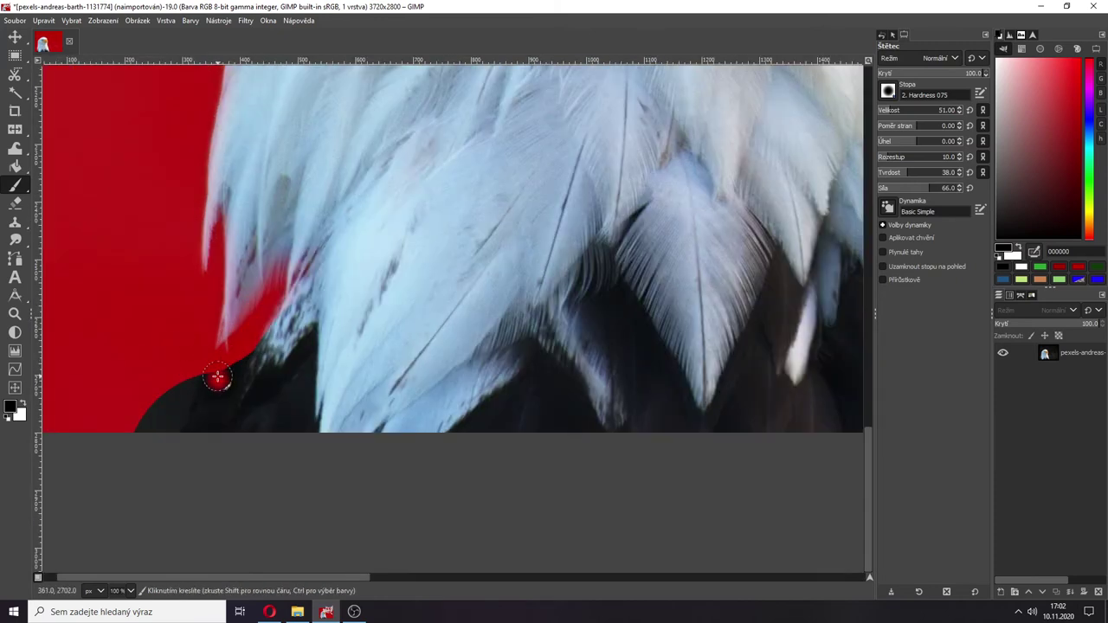
click(25, 403)
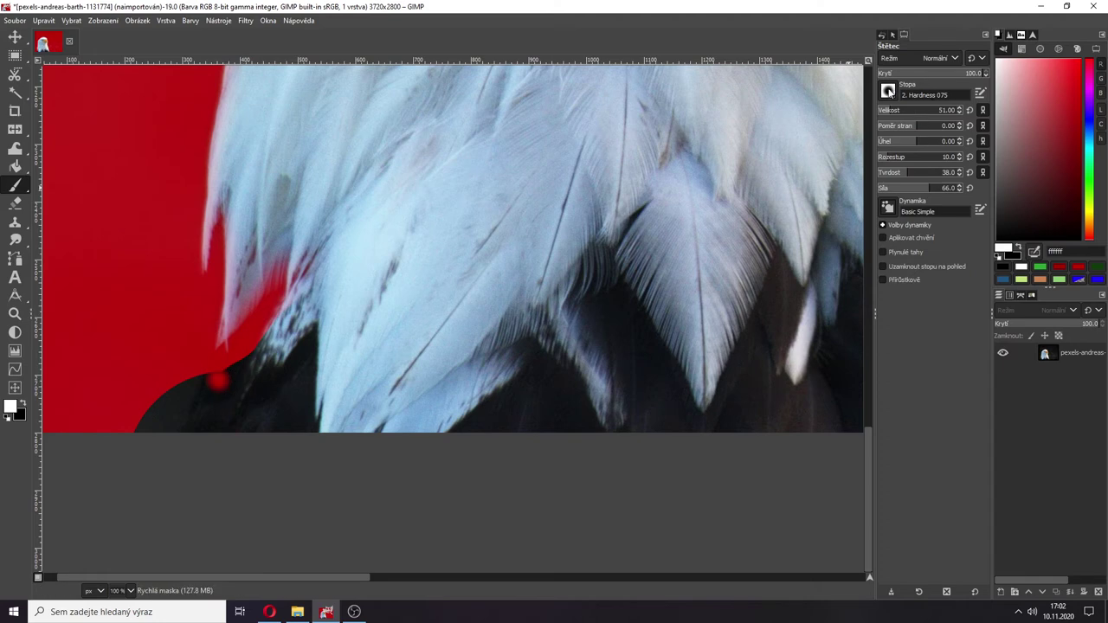
click(888, 92)
click(901, 247)
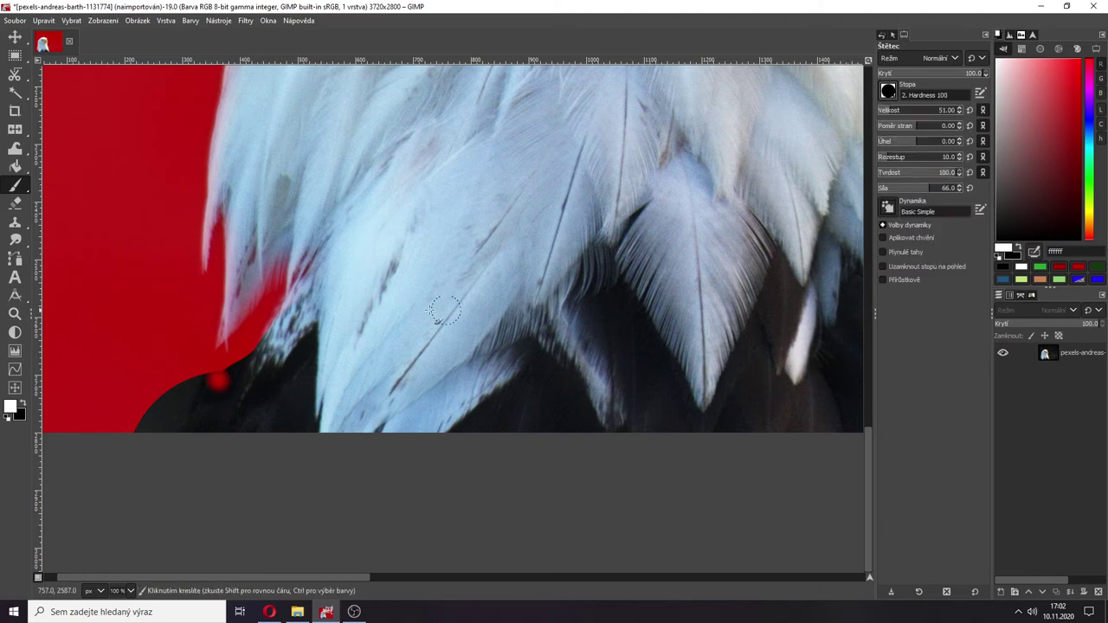
Try extending the dark shoulder area left of the neck with white brush strokes, and undo the recent mask painting
mouse_move(217, 388)
mouse_down()
mouse_move(162, 416)
mouse_move(189, 384)
mouse_move(270, 349)
mouse_move(240, 366)
mouse_move(284, 329)
mouse_move(231, 355)
mouse_move(288, 308)
mouse_move(245, 325)
mouse_move(281, 281)
mouse_move(222, 357)
mouse_move(249, 300)
mouse_move(212, 379)
mouse_move(142, 439)
mouse_move(146, 428)
mouse_move(129, 436)
mouse_move(131, 427)
mouse_move(159, 405)
mouse_move(55, 430)
mouse_move(178, 389)
mouse_move(124, 398)
mouse_move(177, 355)
mouse_up()
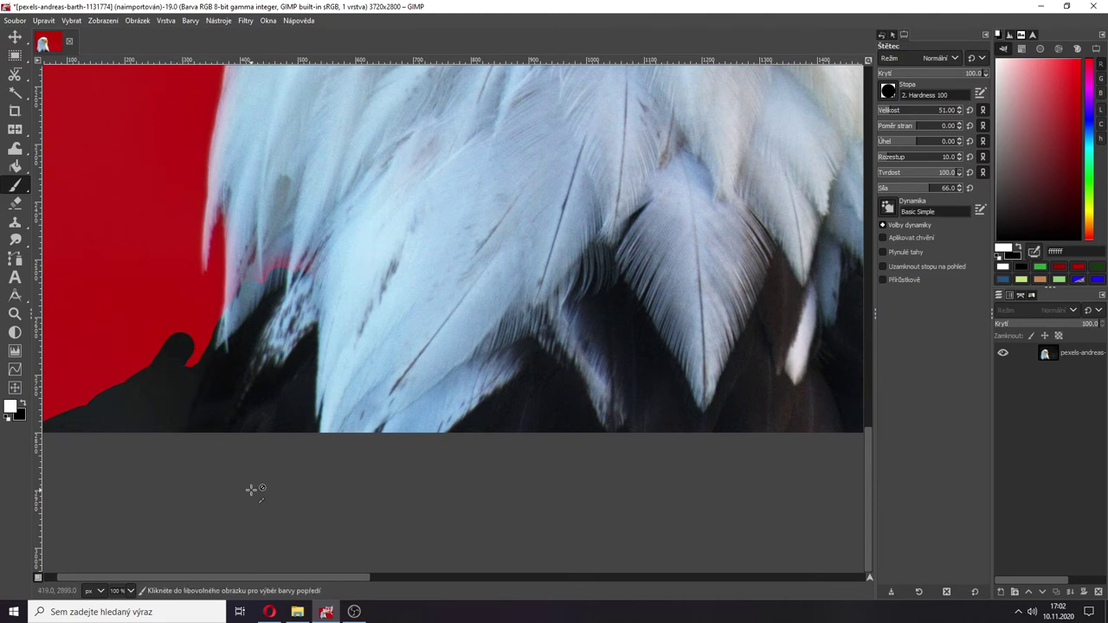
key(ctrl+z)
key(ctrl+z)
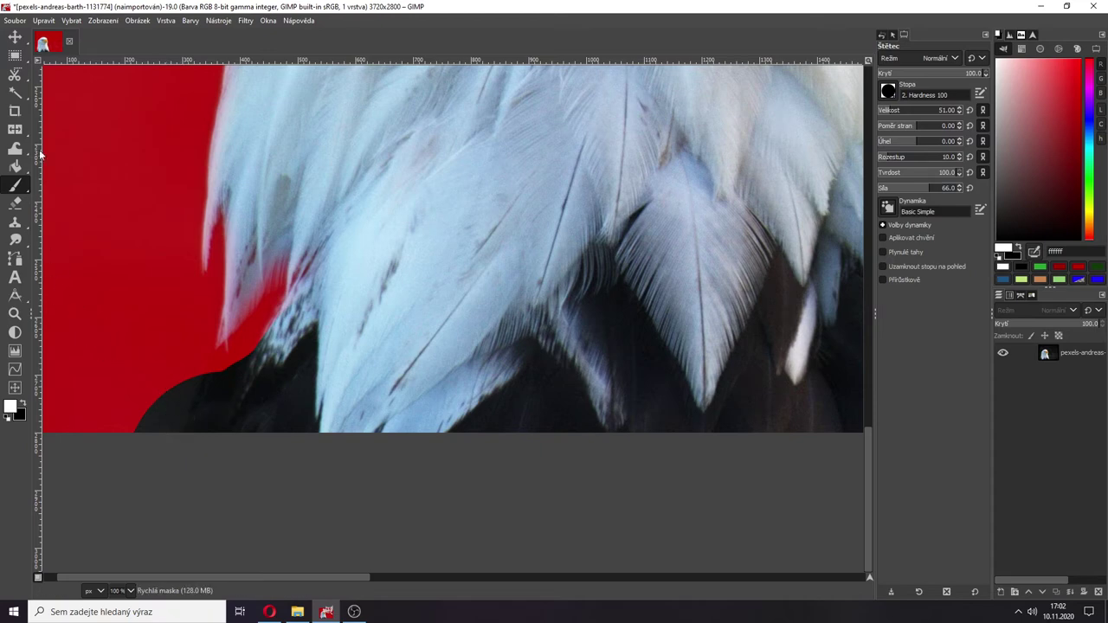
Swap the painting color to black and trim the outer edge of the dark shoulder left of the neck on the Quick Mask
click(24, 403)
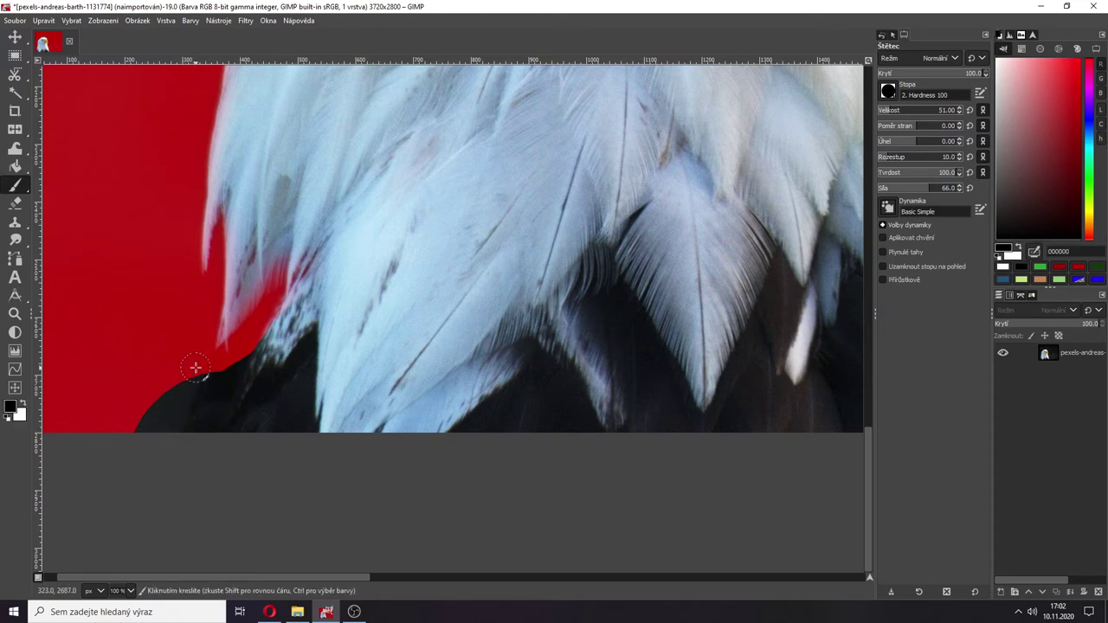
key(ctrl+z)
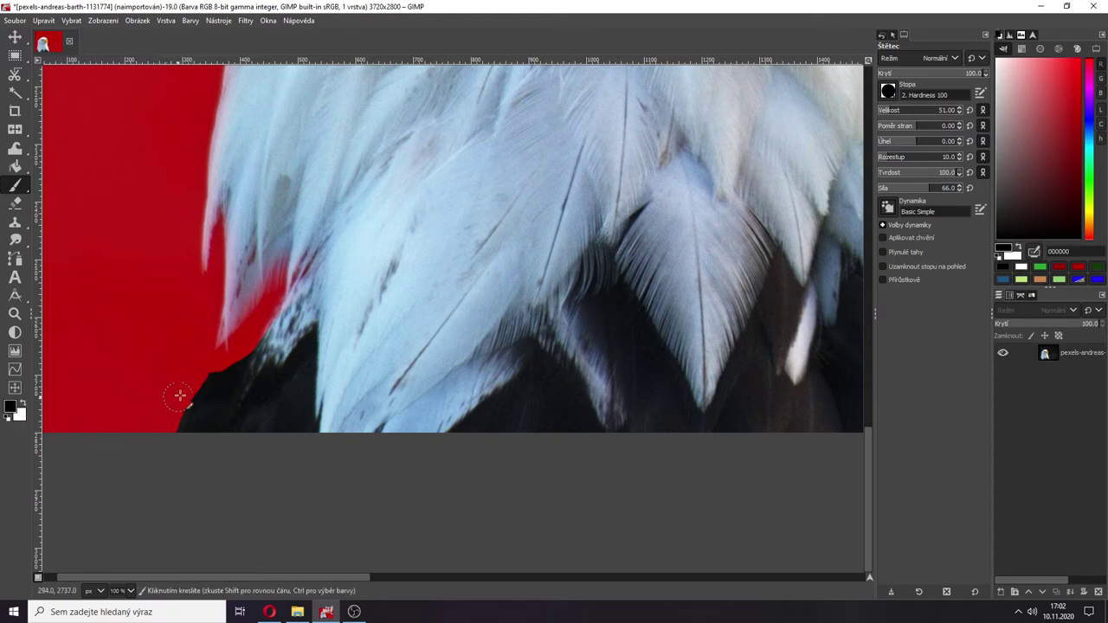
drag(180, 396, 246, 330)
scroll(732, 225, down, 4)
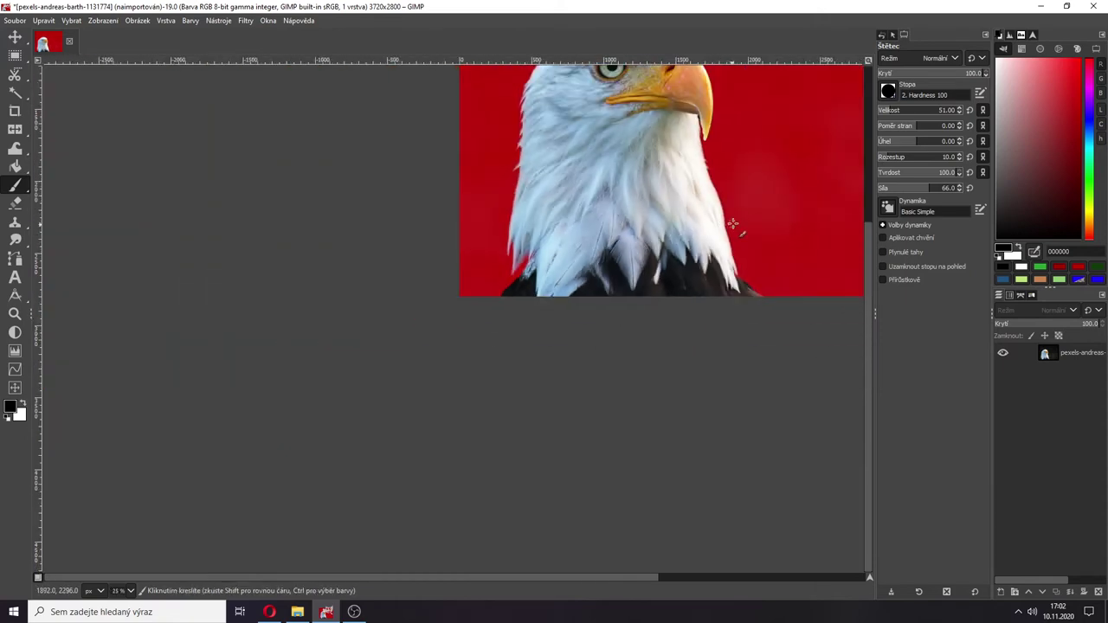
scroll(753, 199, up, 5)
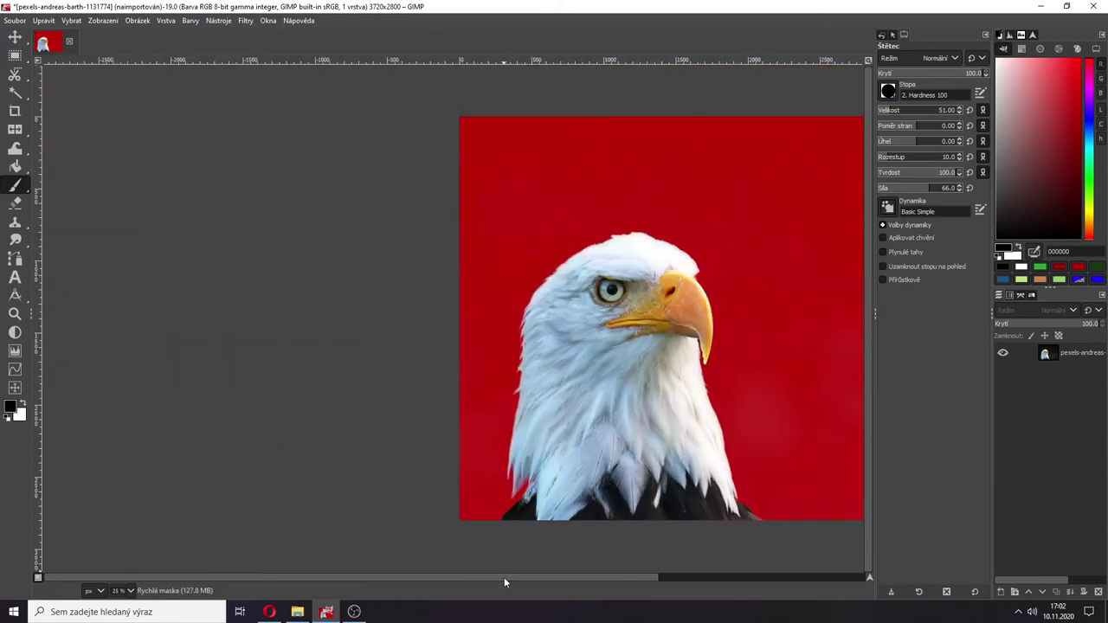
drag(504, 578, 544, 576)
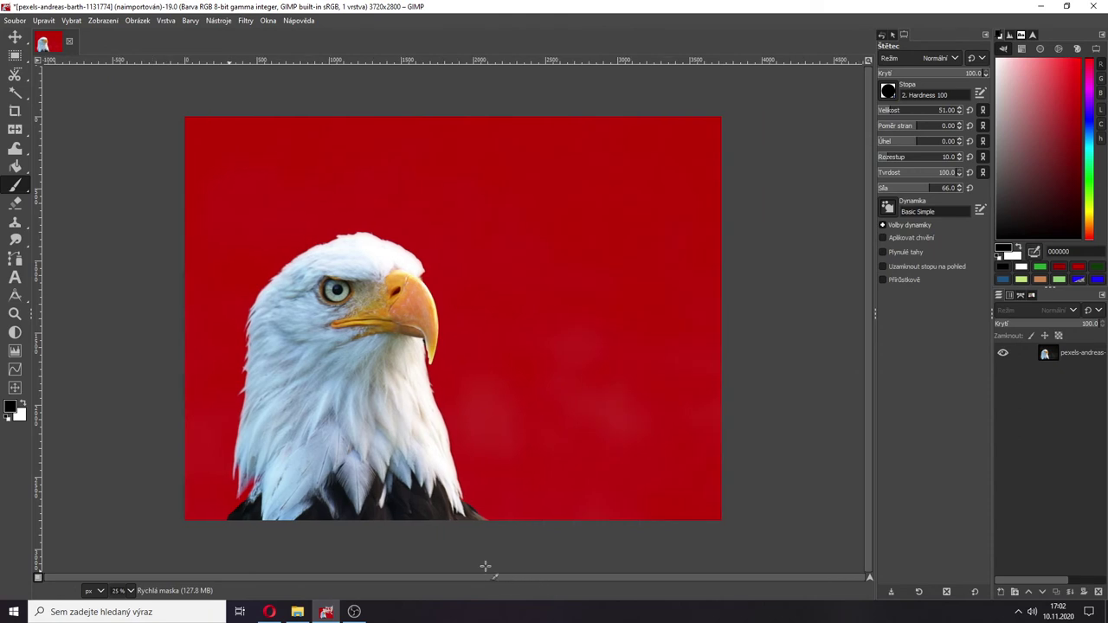
Hide the red, green, blue and alpha channels so only the Quick Mask shows
click(1010, 295)
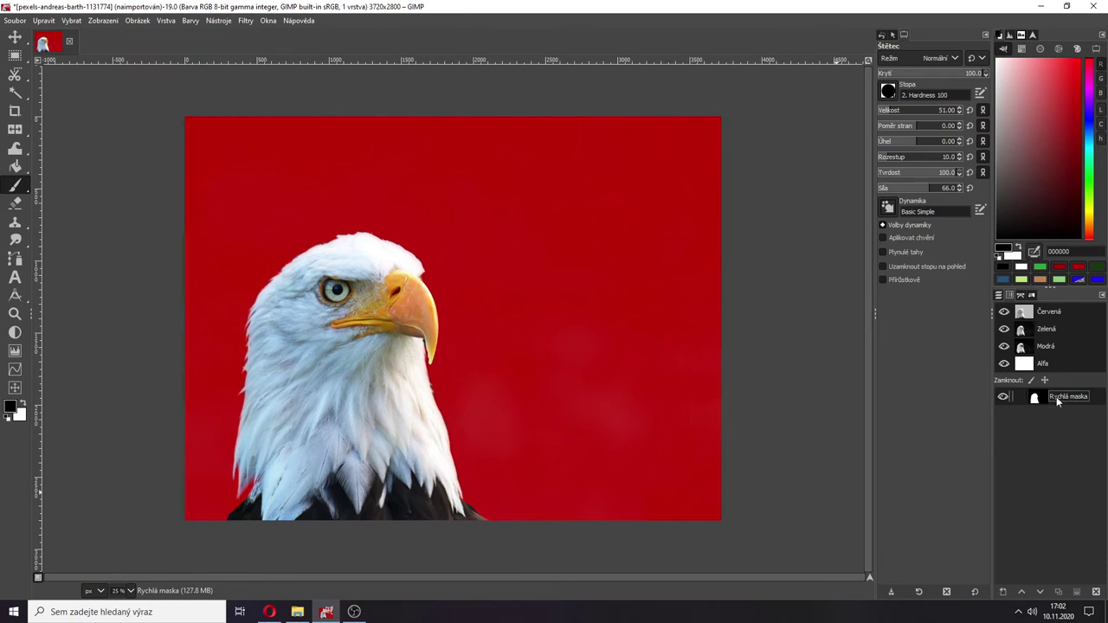
click(1005, 346)
click(1004, 329)
click(1005, 312)
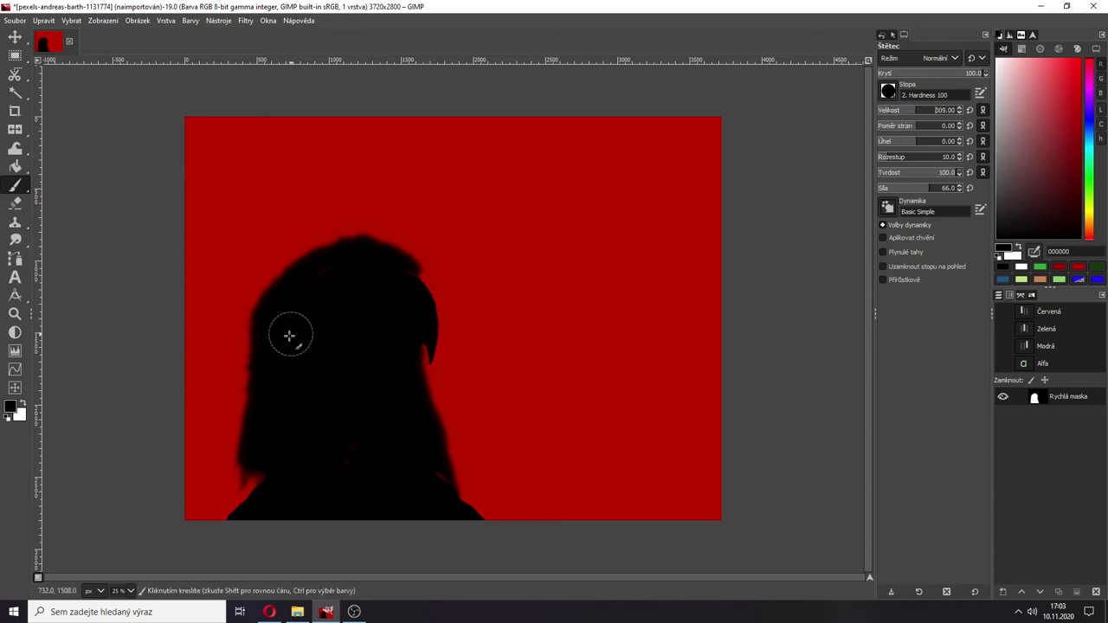
Try masking a spot inside the eagle's head with black at brush size 309, and undo the strokes
click(305, 312)
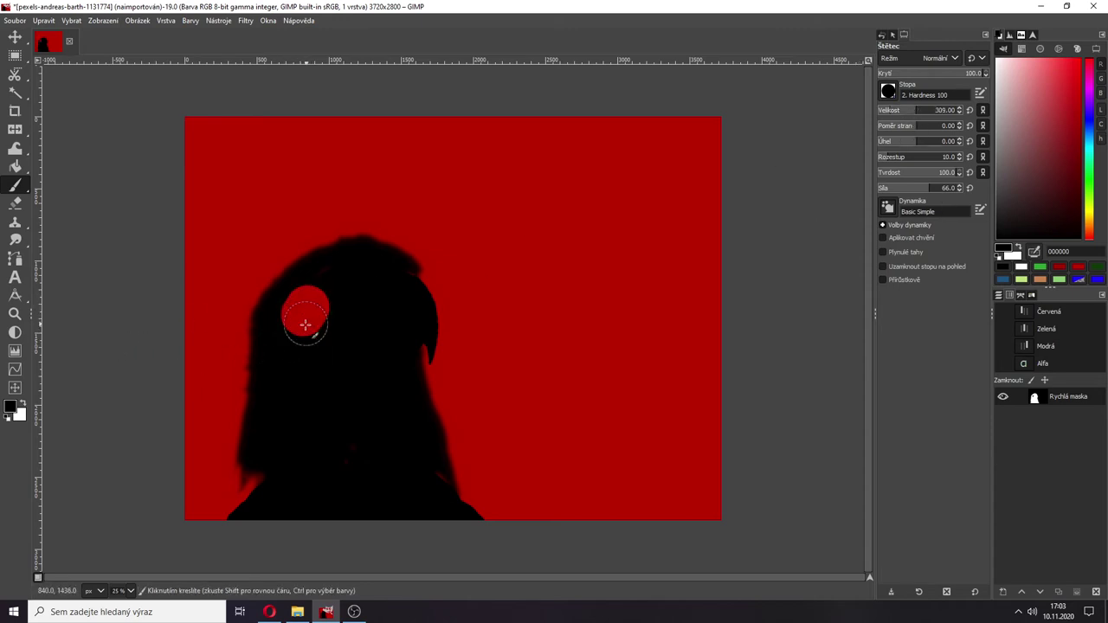
key(ctrl+z)
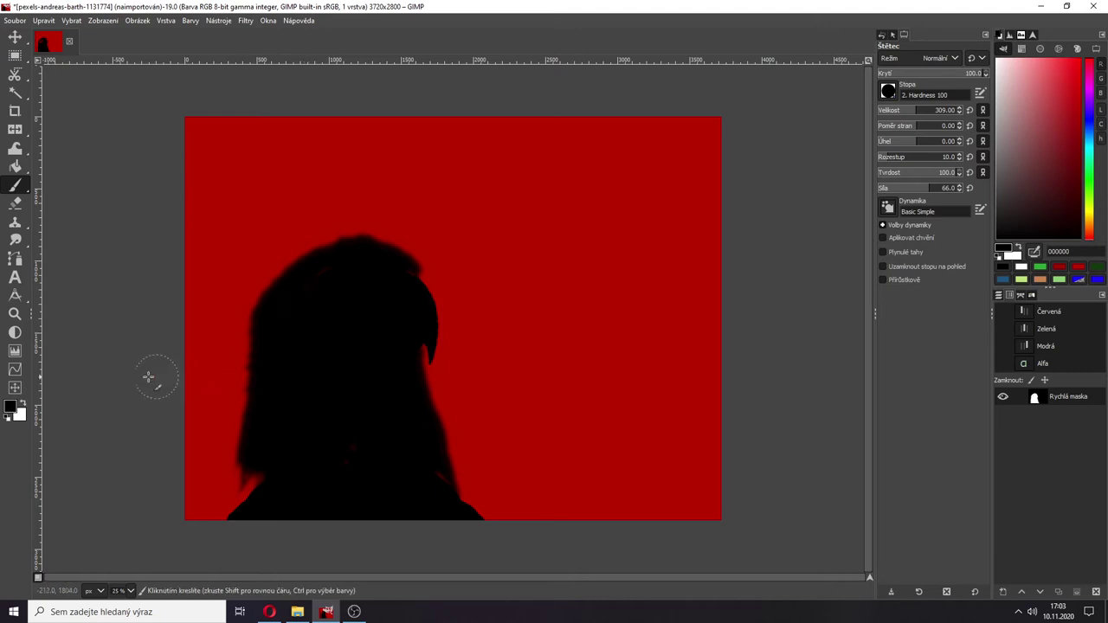
click(23, 403)
click(24, 403)
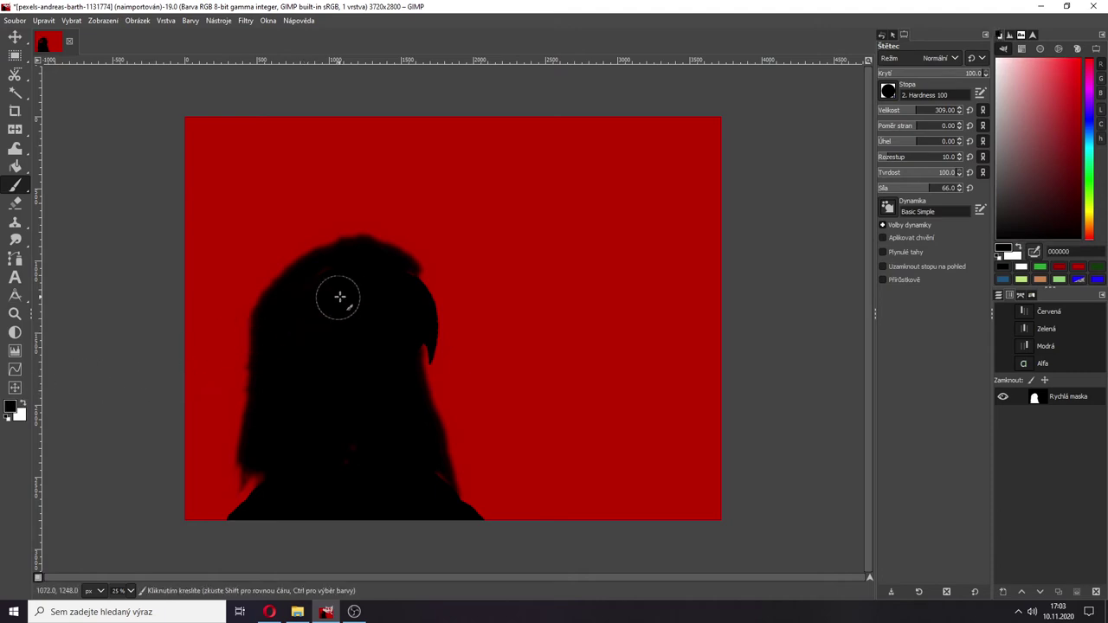
drag(346, 290, 320, 302)
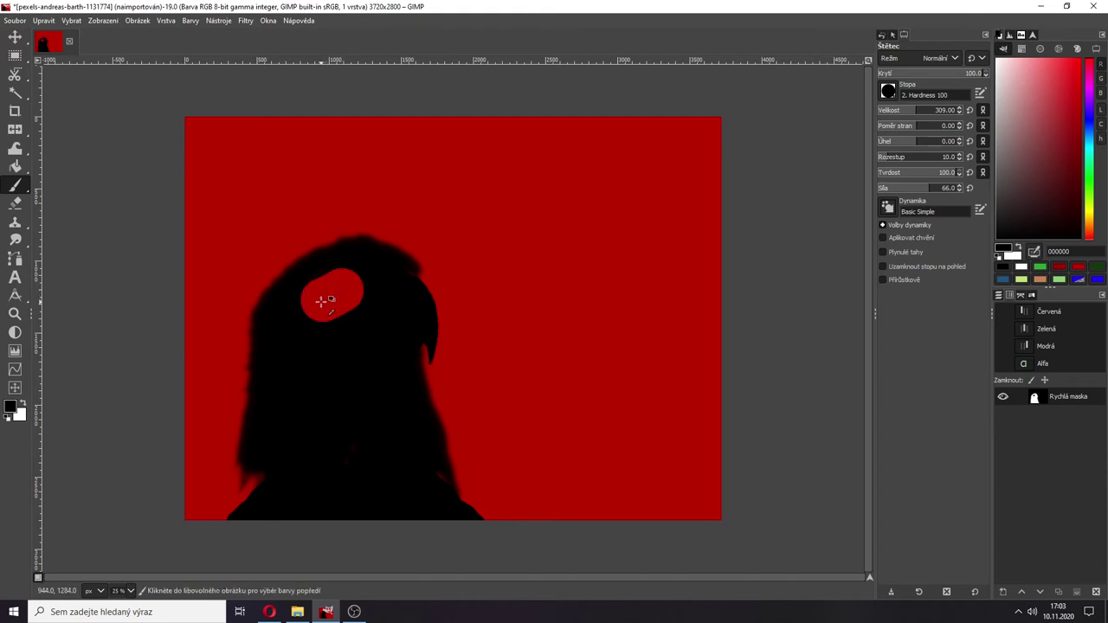
key(ctrl+z)
Clear the faint spots inside the eagle's neck with white, and convert the Quick Mask channel to a selection
click(24, 404)
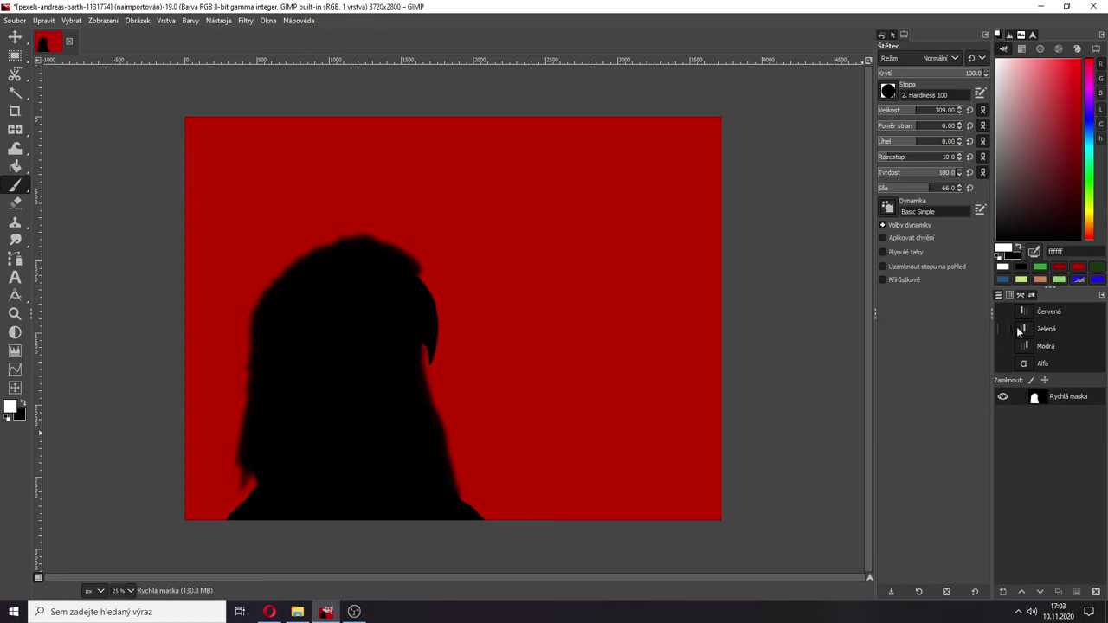
click(1078, 591)
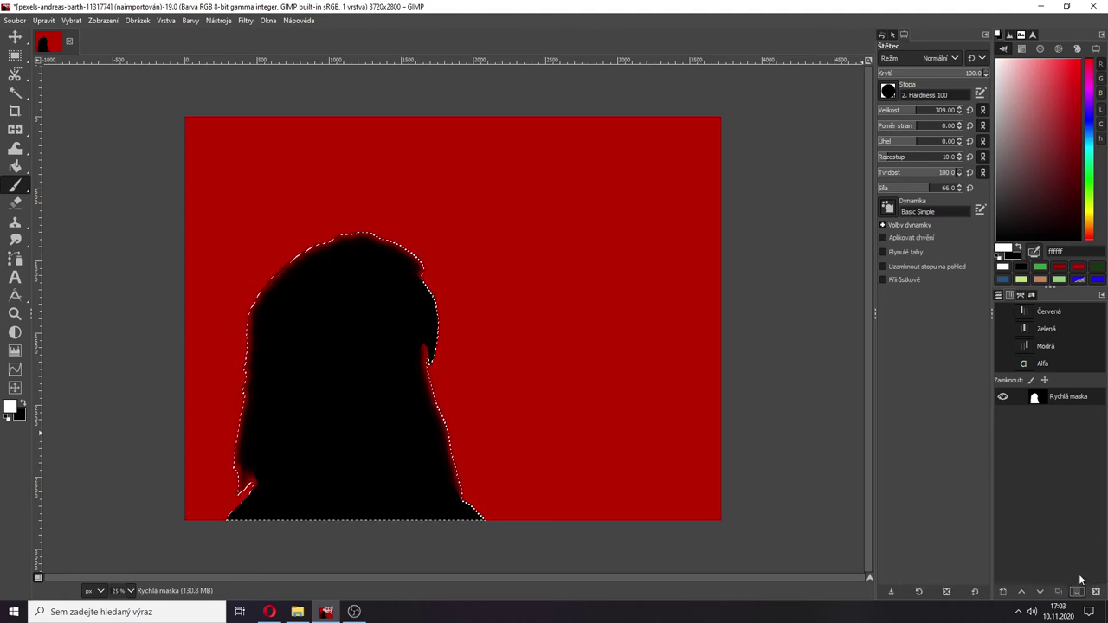
right_click(1057, 399)
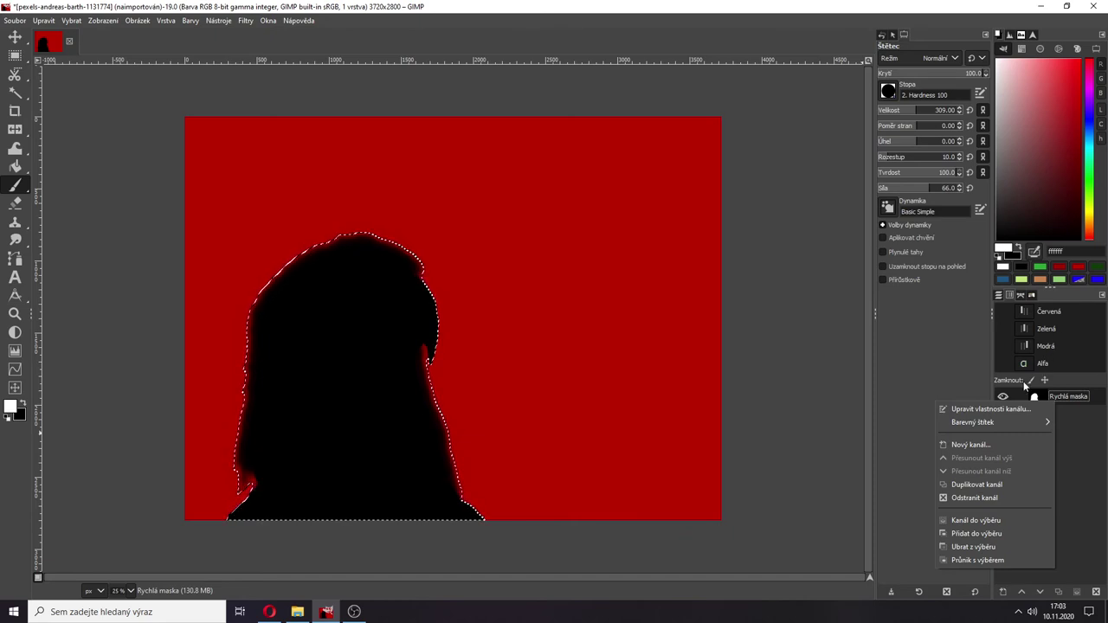
click(1006, 302)
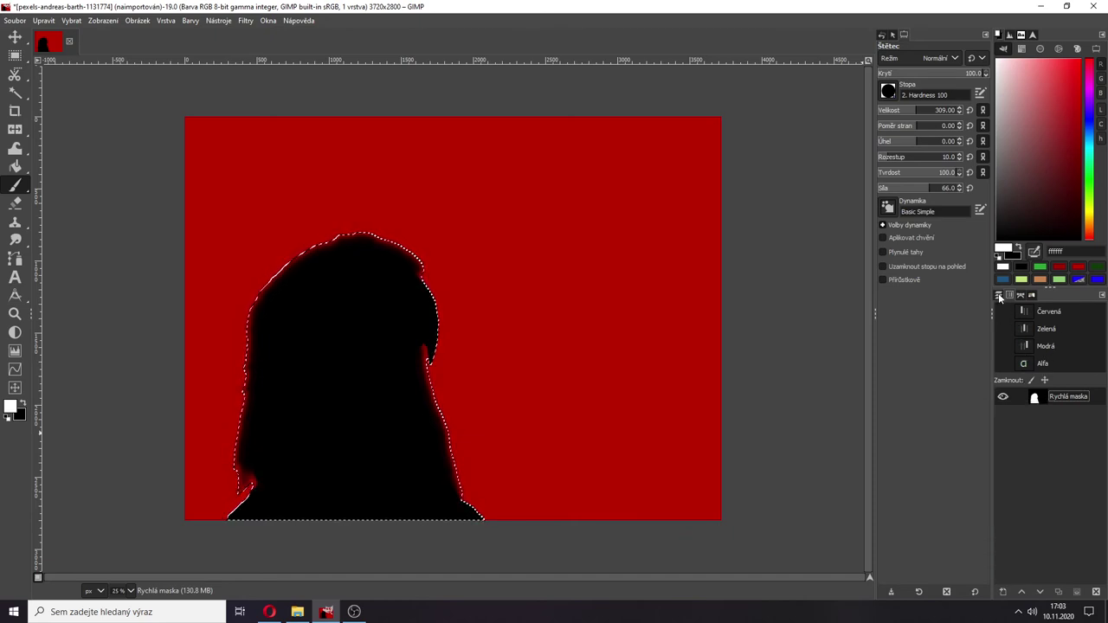
Turn the visibility of the red, green, blue and alpha channels back on
click(998, 295)
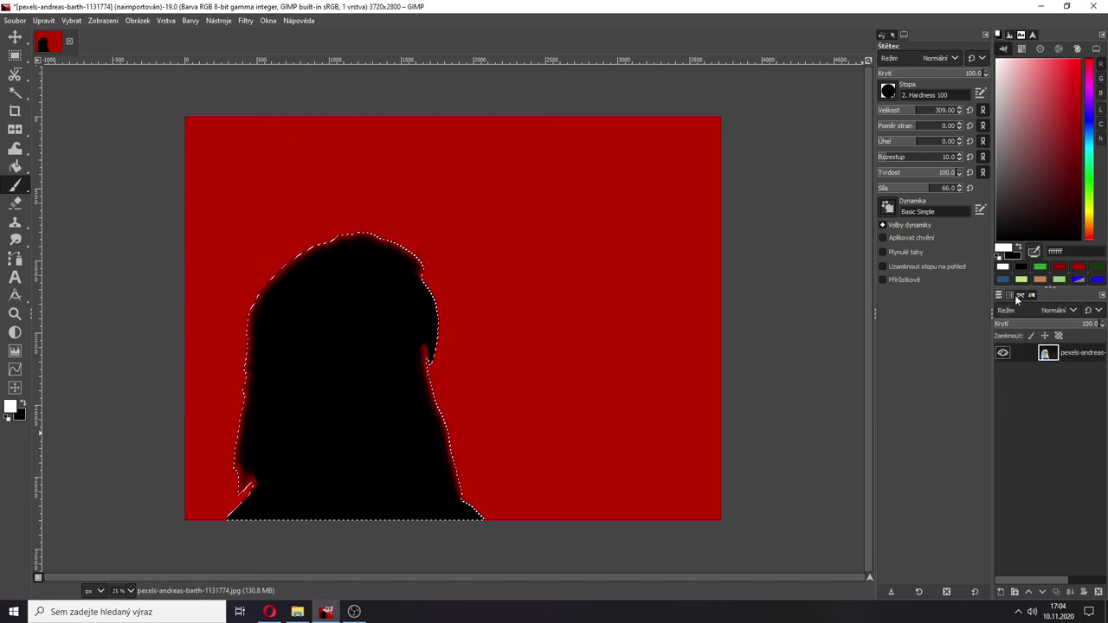
click(1010, 295)
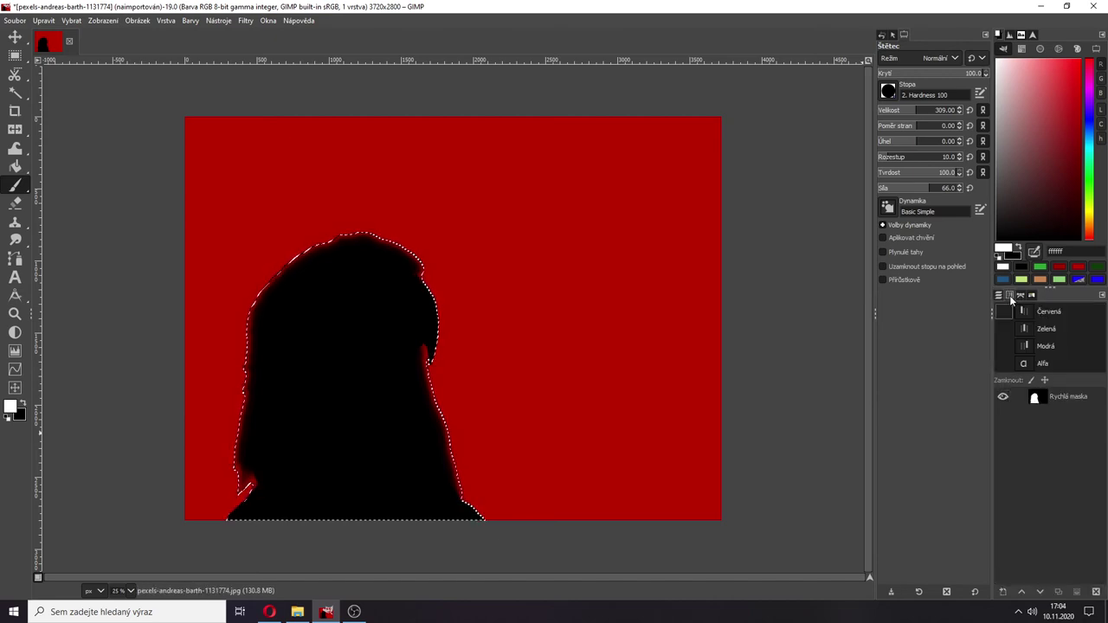
drag(1004, 346, 1004, 314)
click(1003, 363)
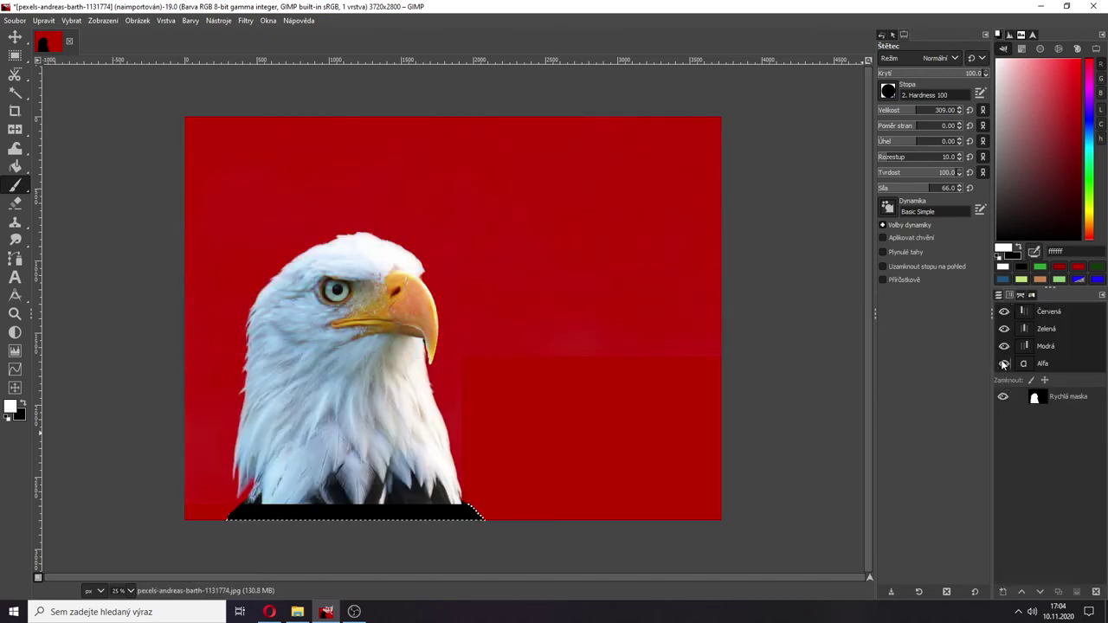
Copy the selected eagle from the photo layer into a new layer of its own and hide the original photo
click(1000, 296)
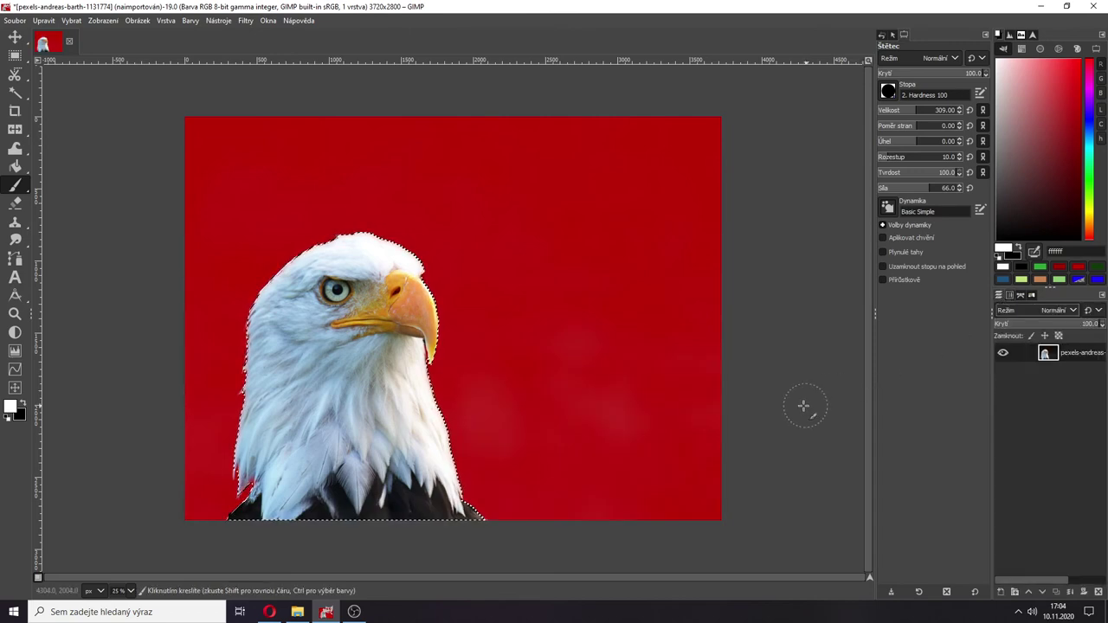
key(ctrl+c)
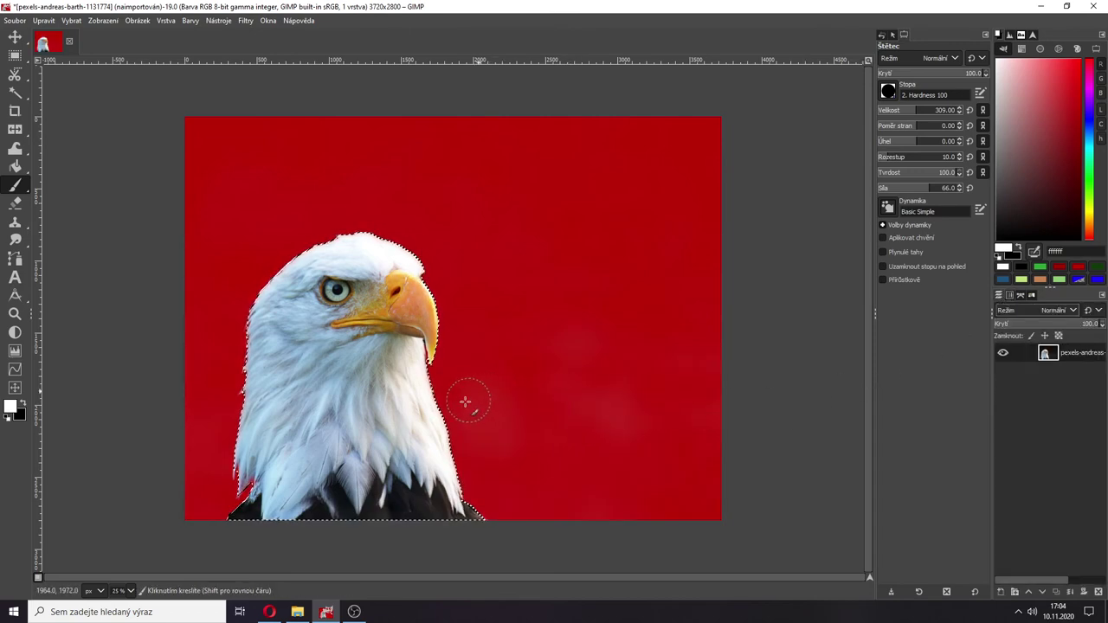
key(ctrl+v)
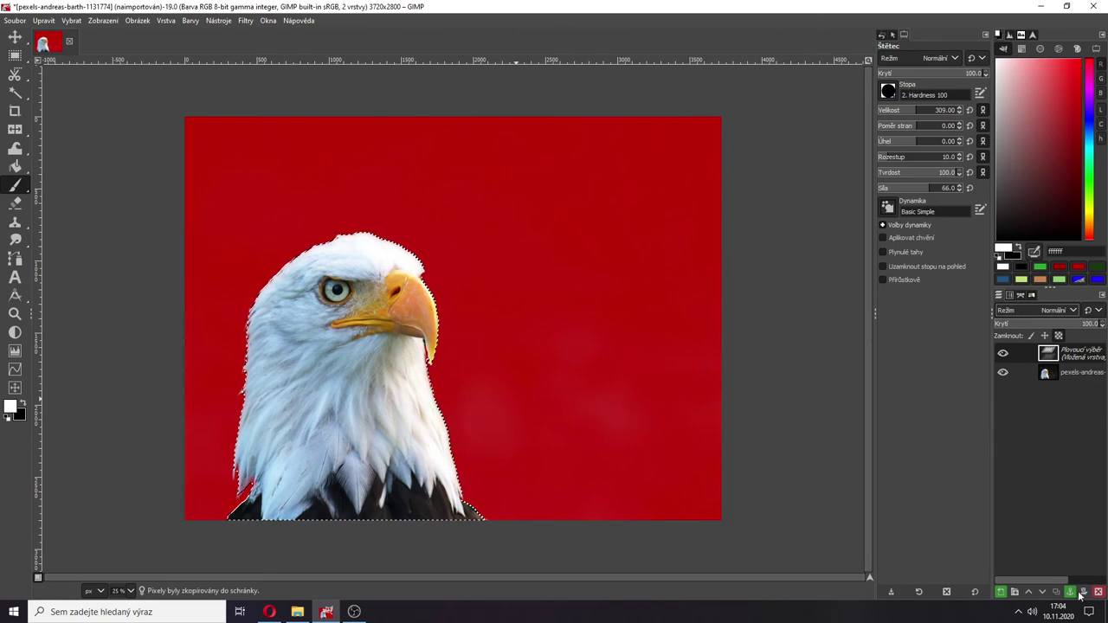
click(1000, 593)
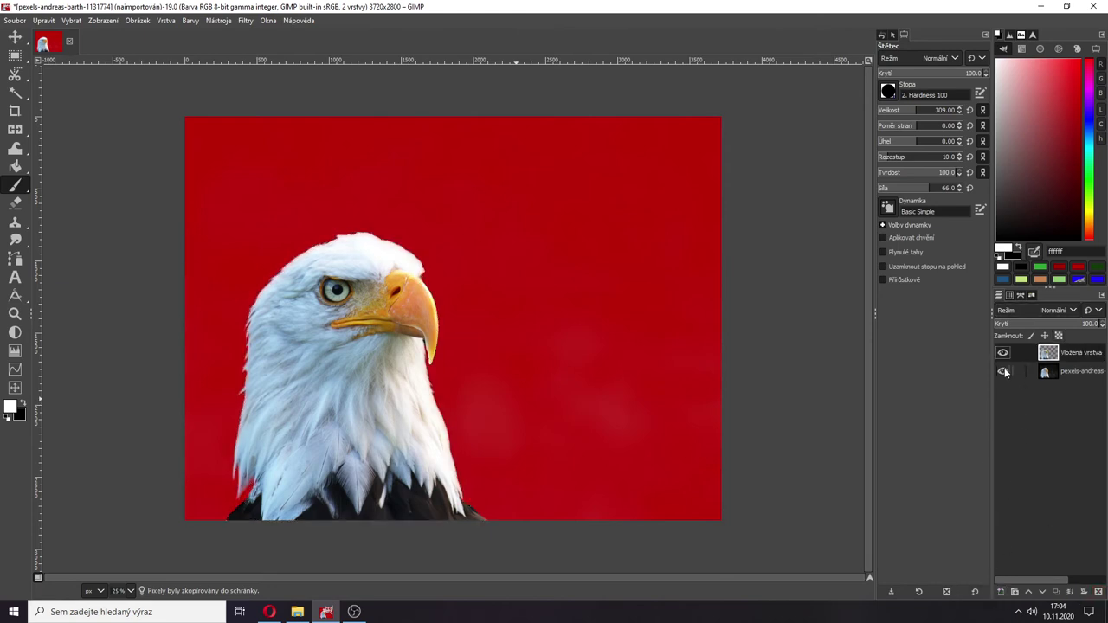
click(1003, 371)
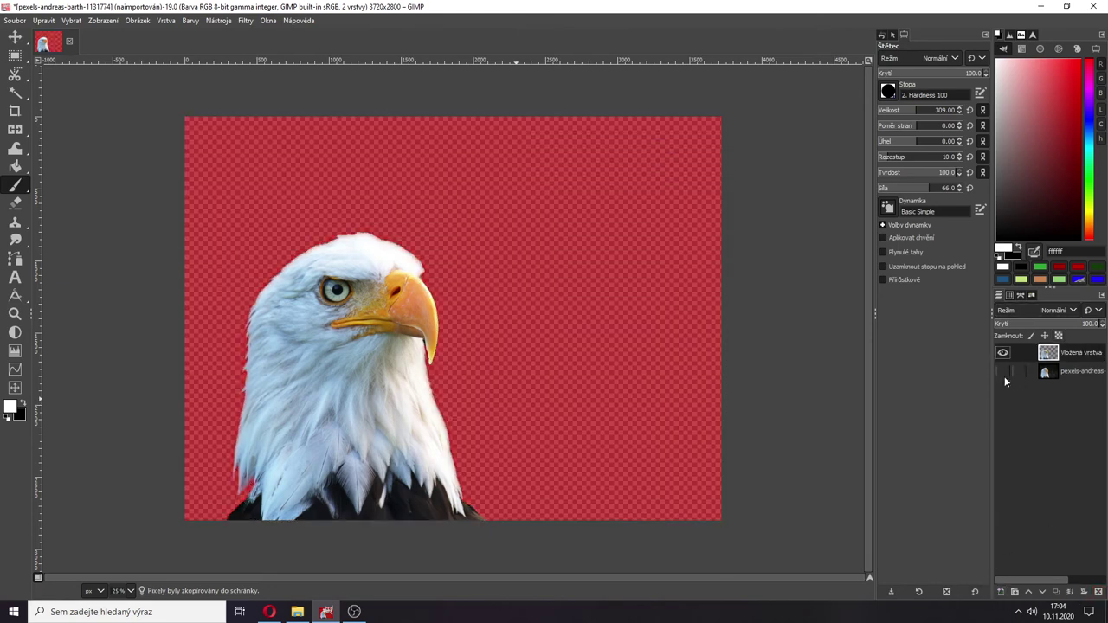
Duplicate the Quick Mask channel (Rychlá maska)
click(1021, 295)
click(1009, 296)
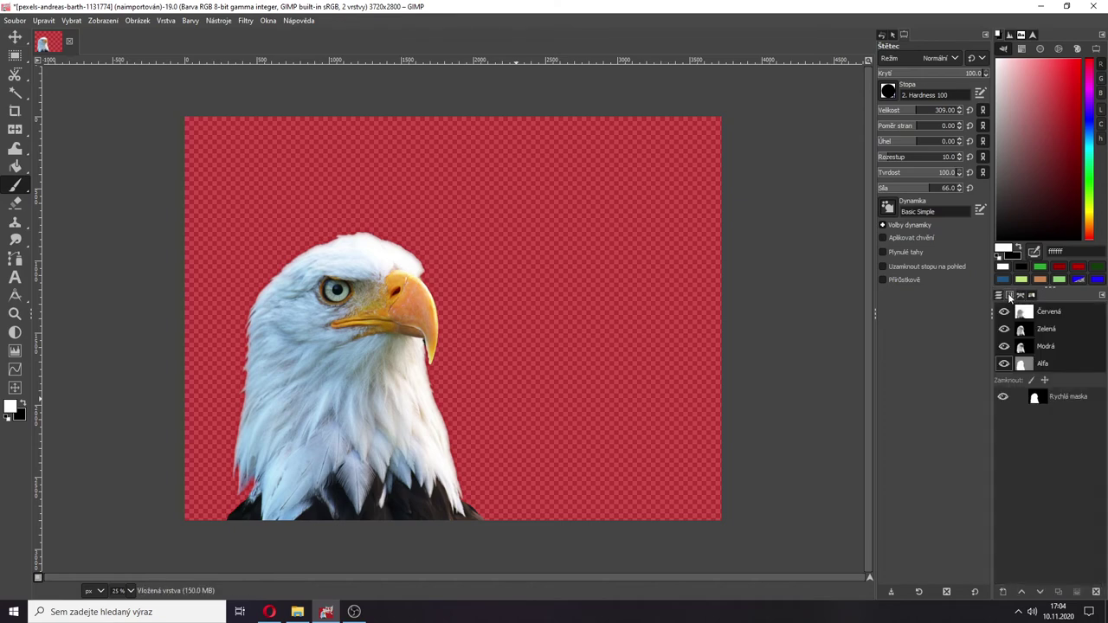
click(1073, 400)
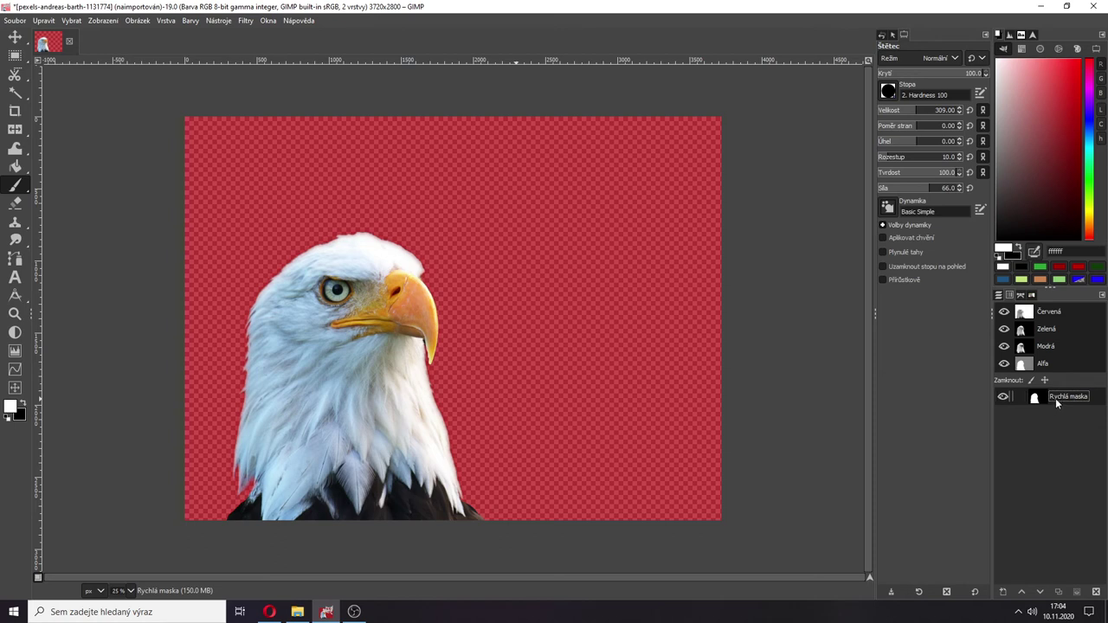
right_click(1055, 398)
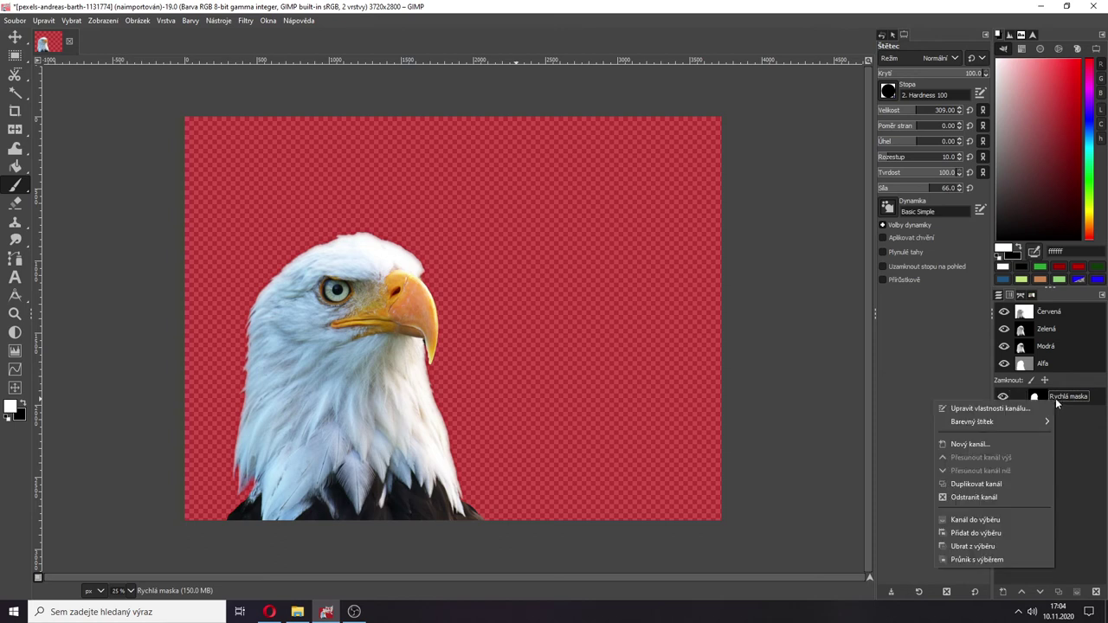
click(1006, 481)
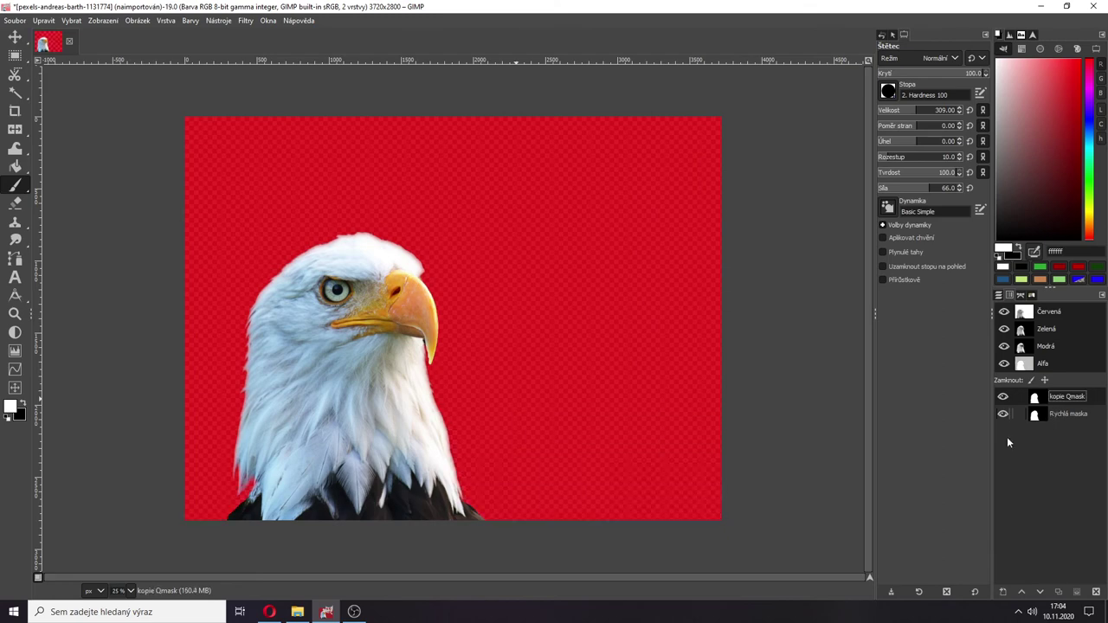
Turn off the Quick Mask and rename its duplicated channel hlava
click(38, 580)
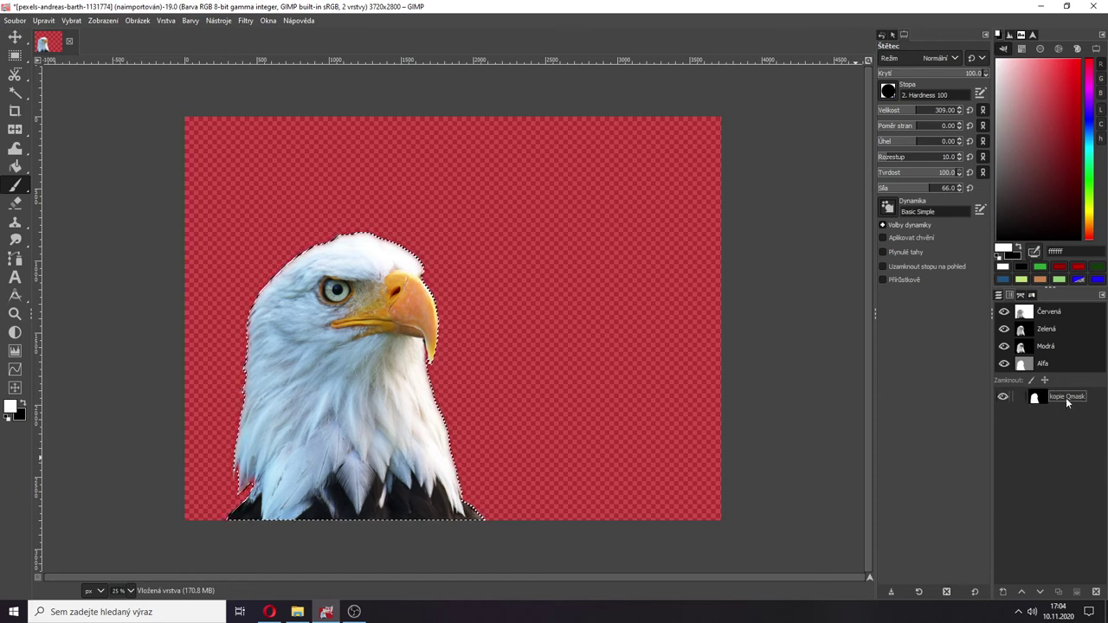
double_click(1066, 398)
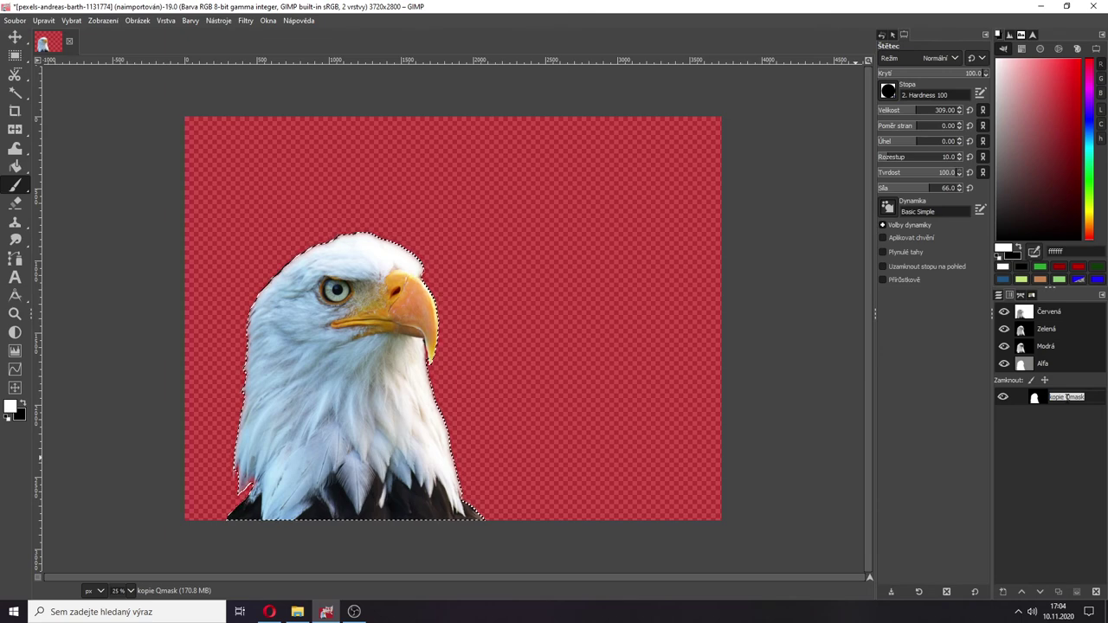
text(hlava)
key(Return)
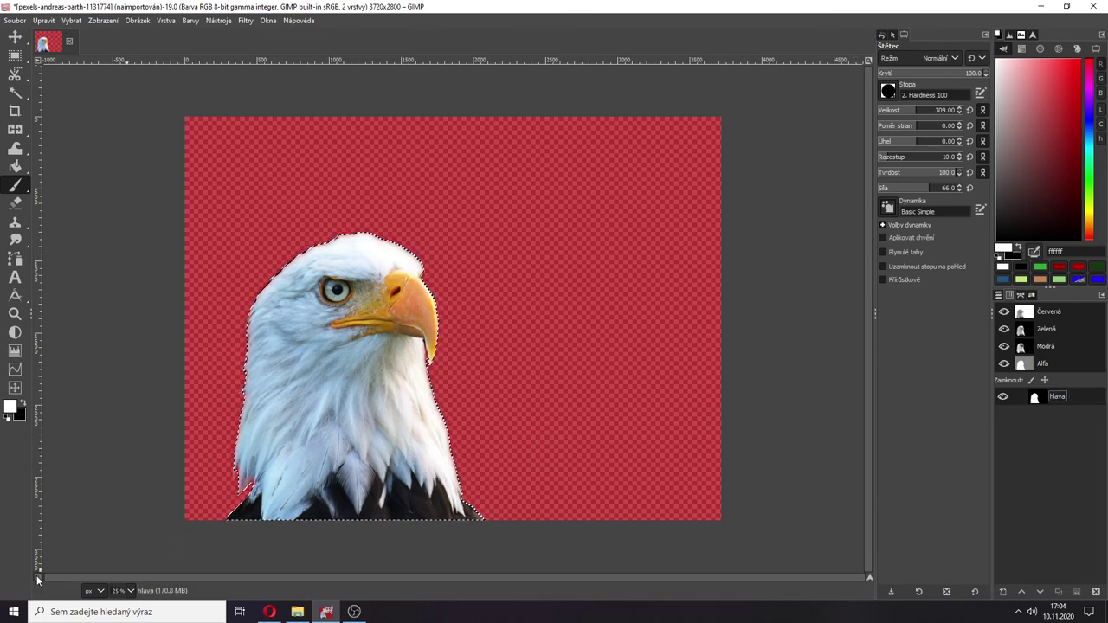
Hide the hlava channel, and toggle the Quick Mask on and off again
click(1004, 397)
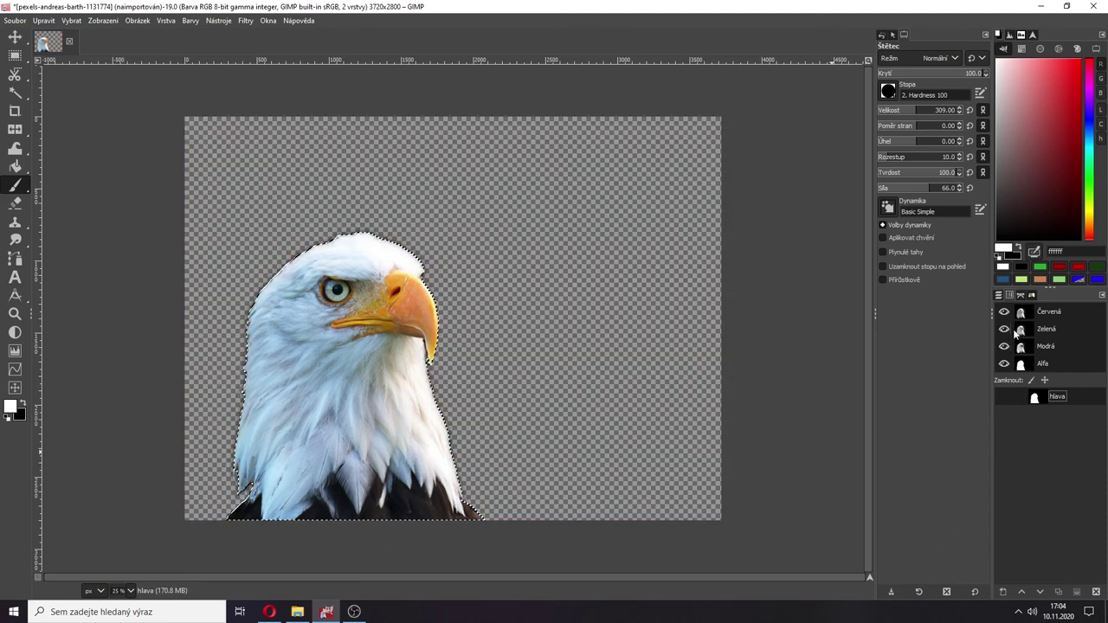
click(38, 579)
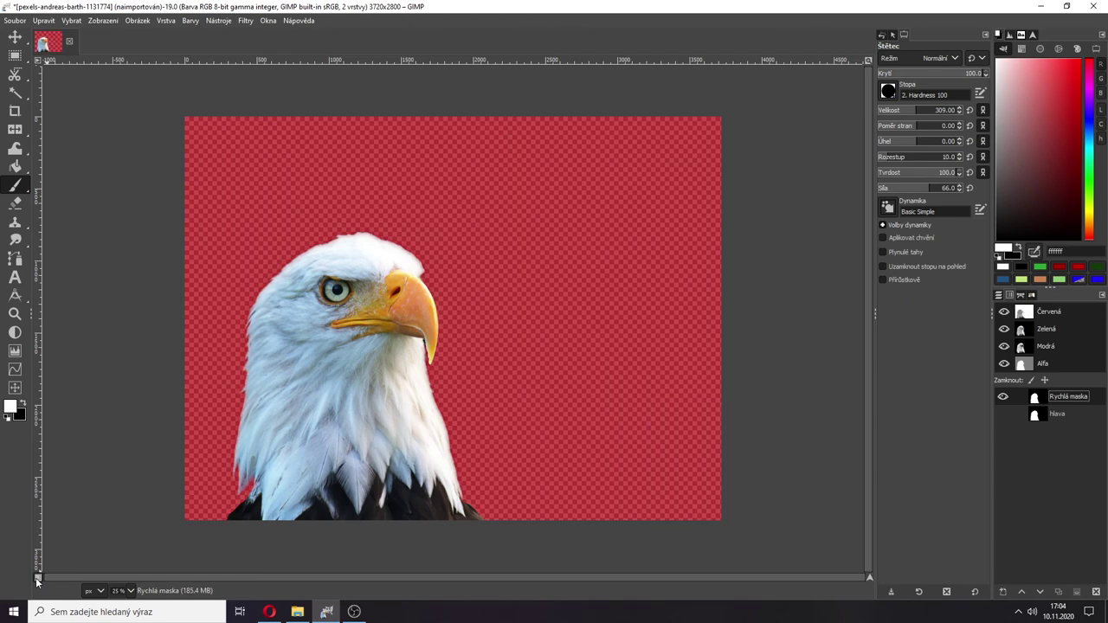
click(40, 581)
With the pasted eagle layer active, clear the selection and add a transparent layer of 3720 × 2800 px
click(999, 296)
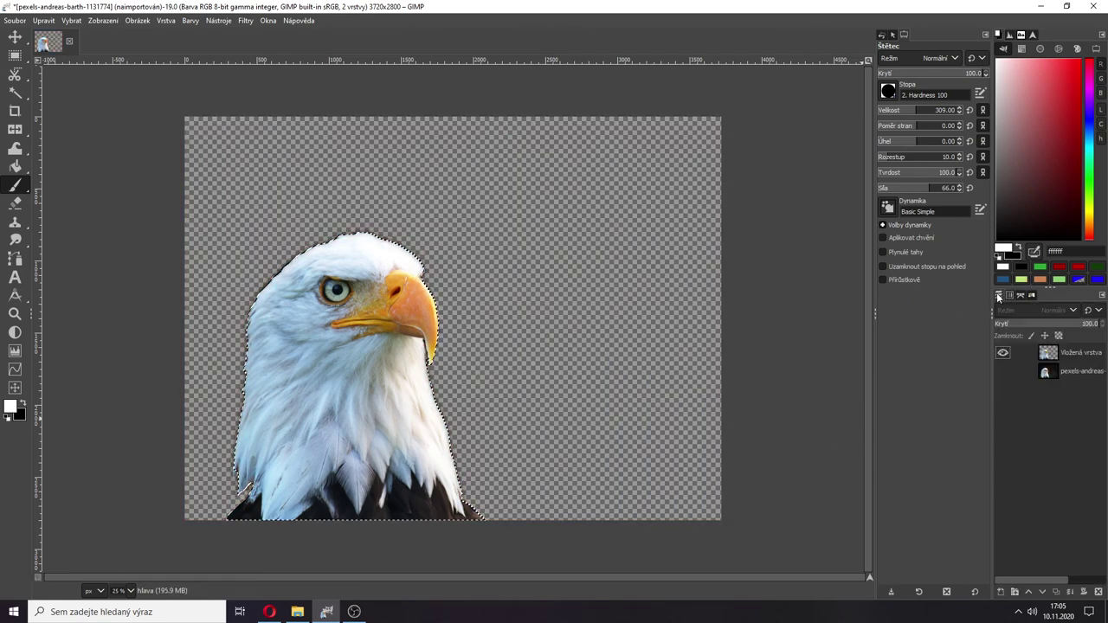
click(1063, 354)
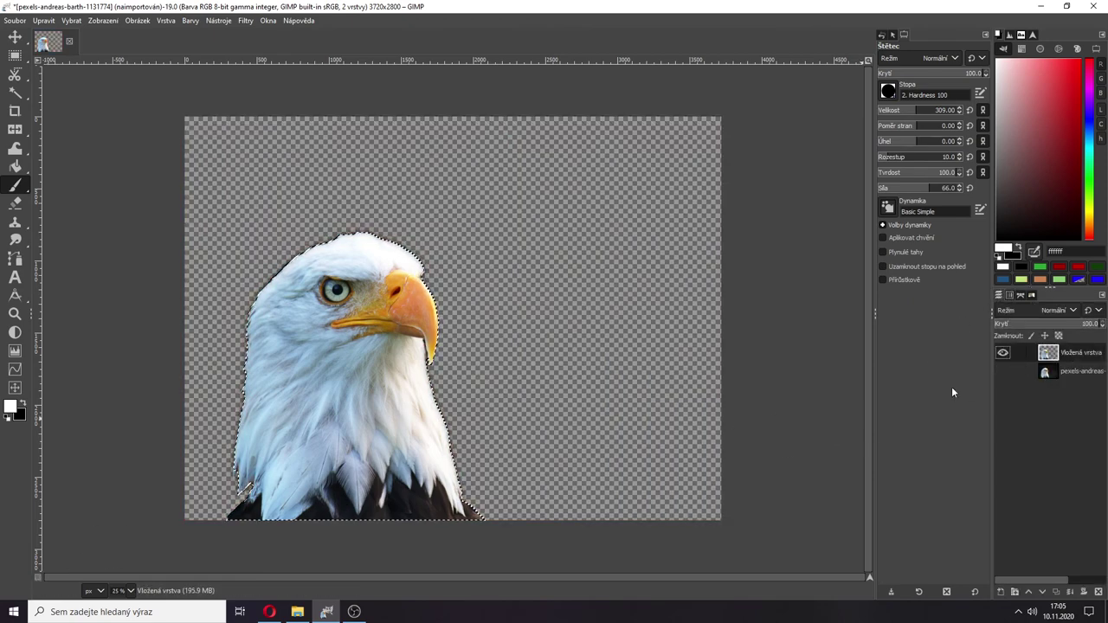
key(ctrl+shift+a)
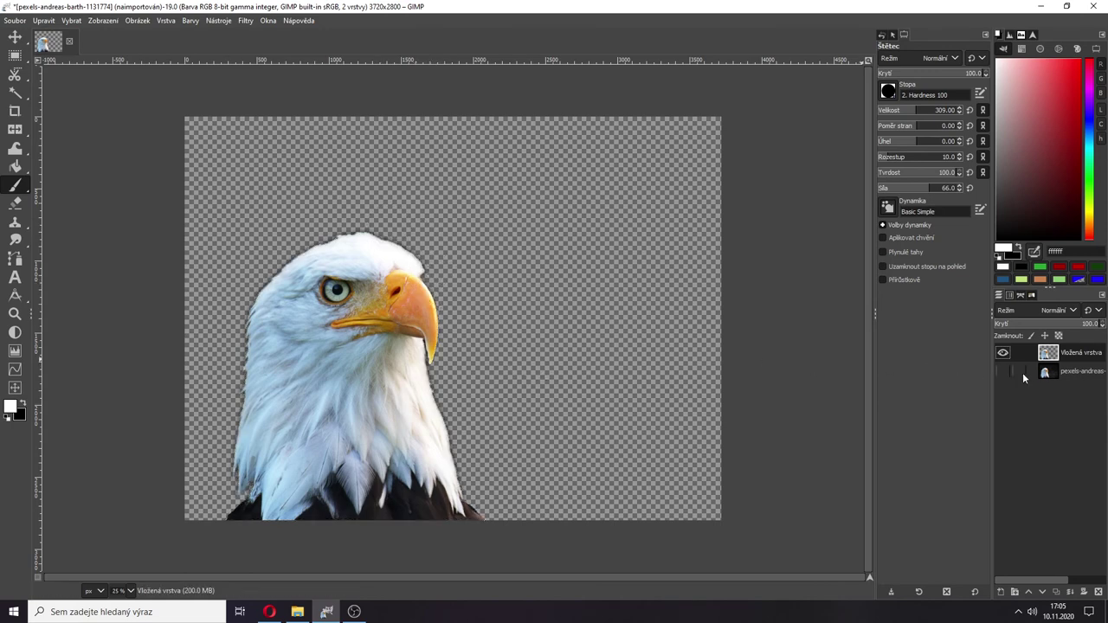
click(1001, 592)
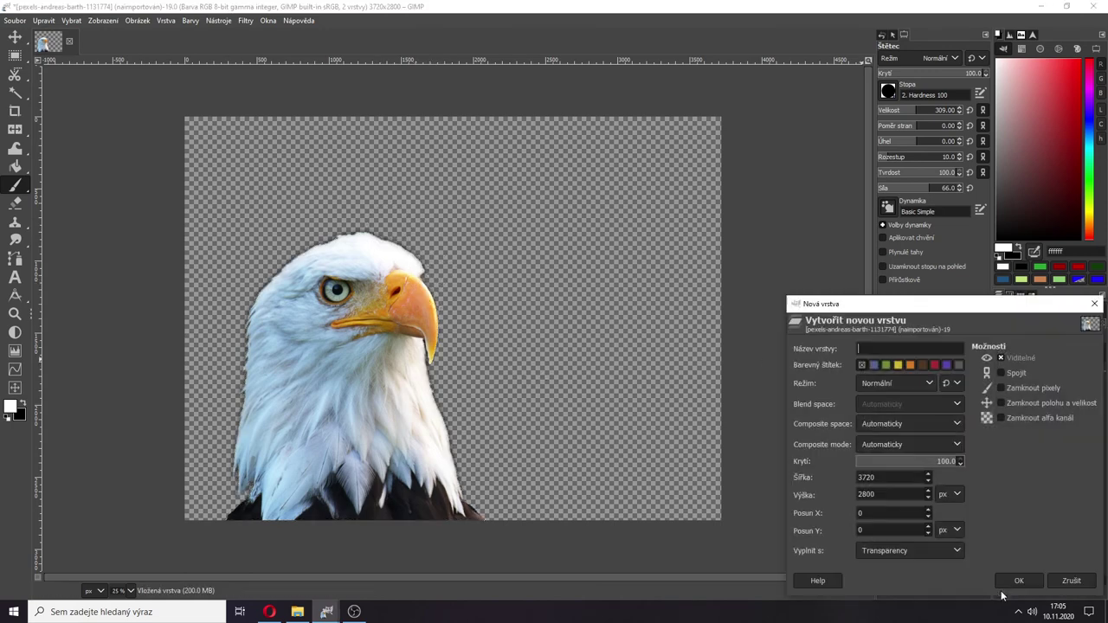
click(1022, 584)
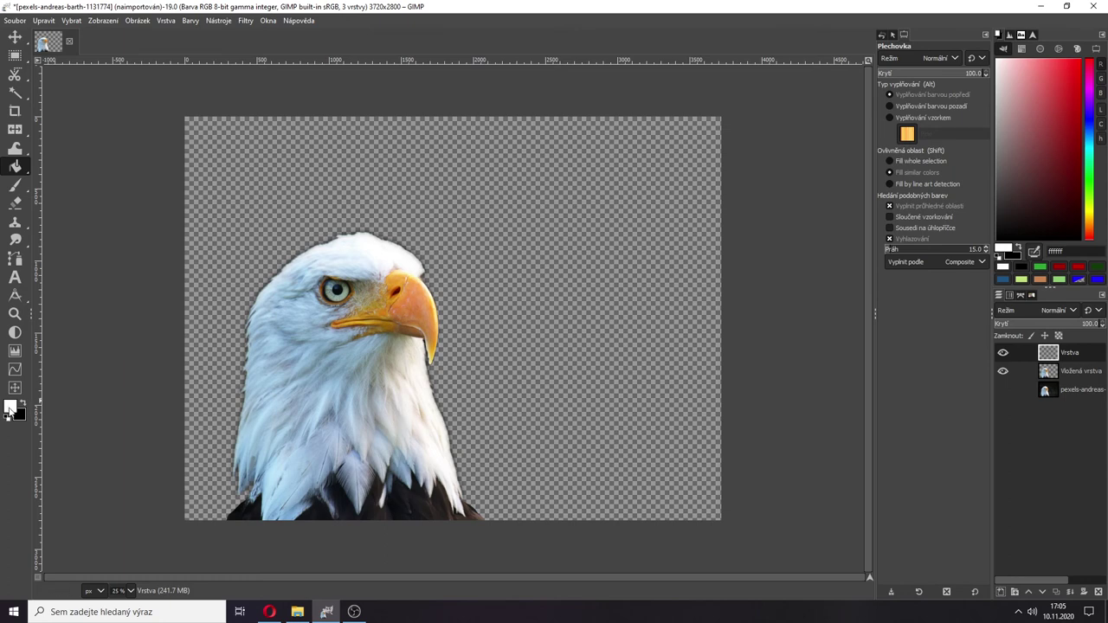
Bucket-fill the new layer with dark blue 2f3381 and place the pasted eagle layer above it
click(11, 407)
click(610, 204)
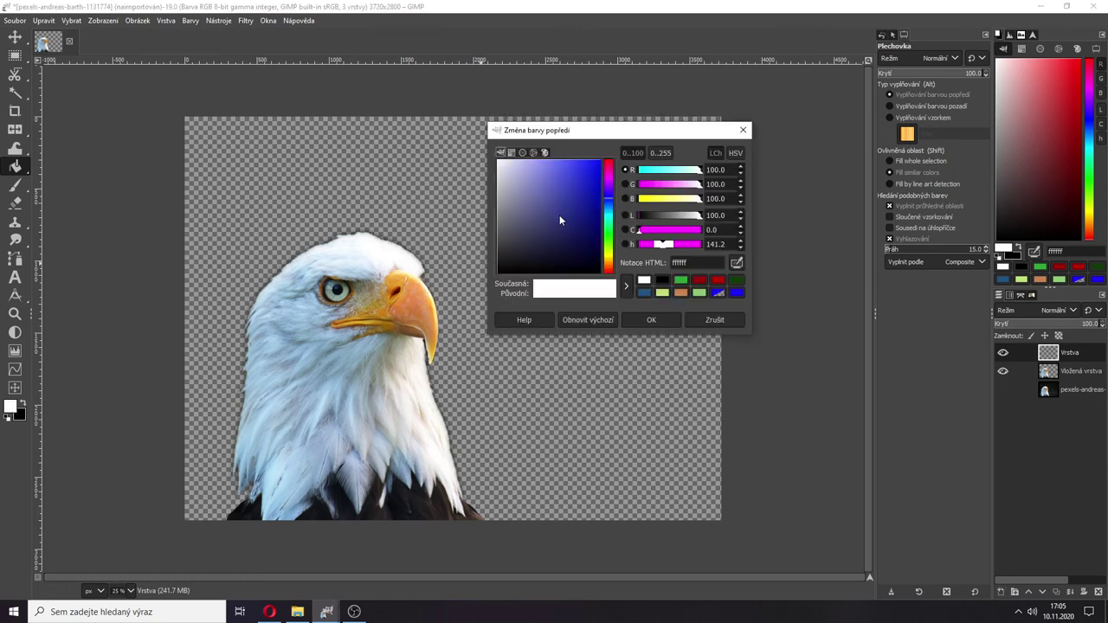
click(561, 215)
click(651, 320)
click(407, 190)
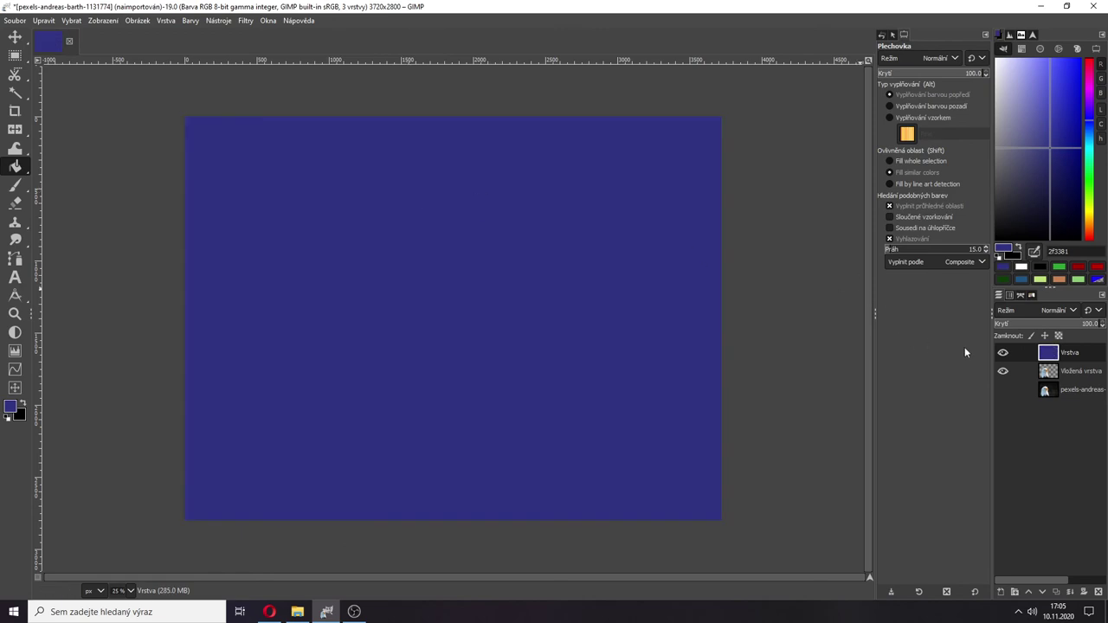
drag(1072, 382, 1063, 356)
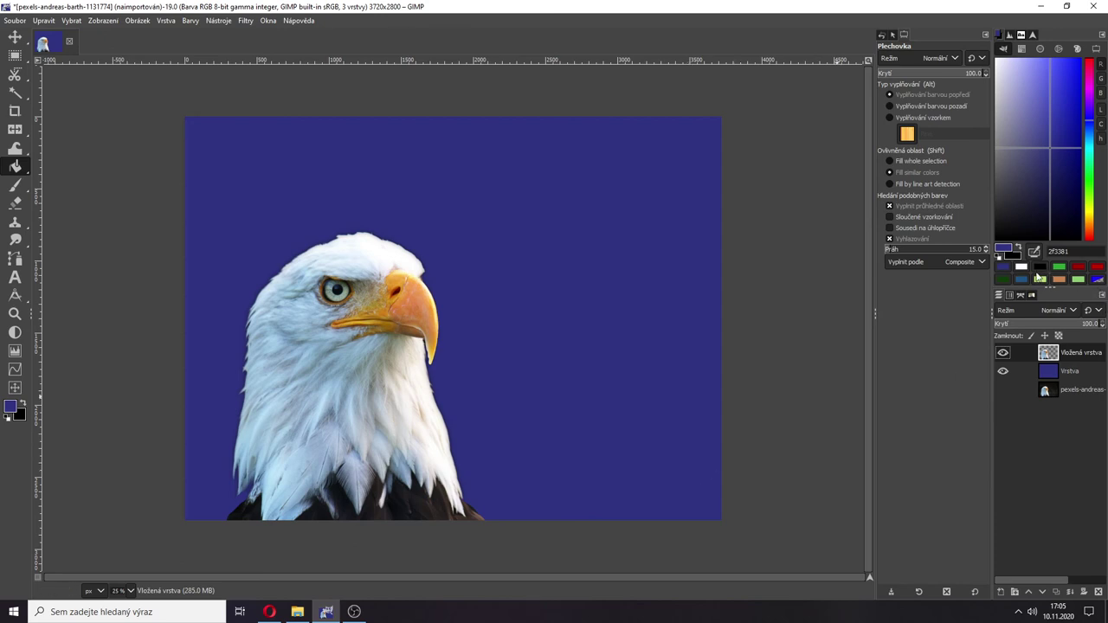
Switch on the Quick Mask and delete its temporary channel from the channel list, keeping the hlava channel
click(1020, 296)
click(1009, 296)
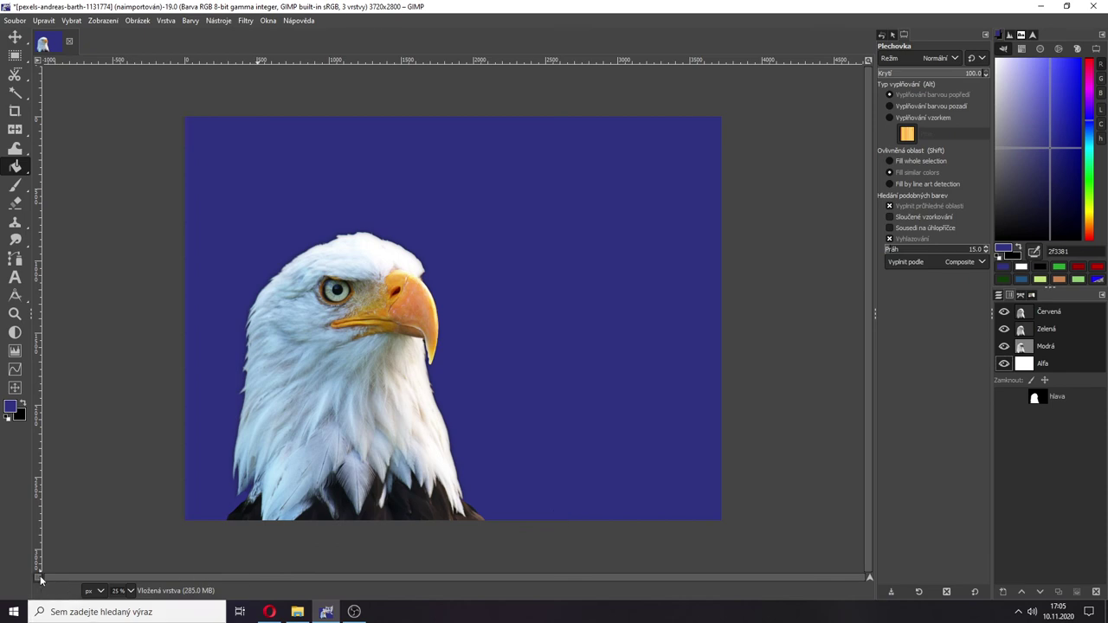
click(37, 578)
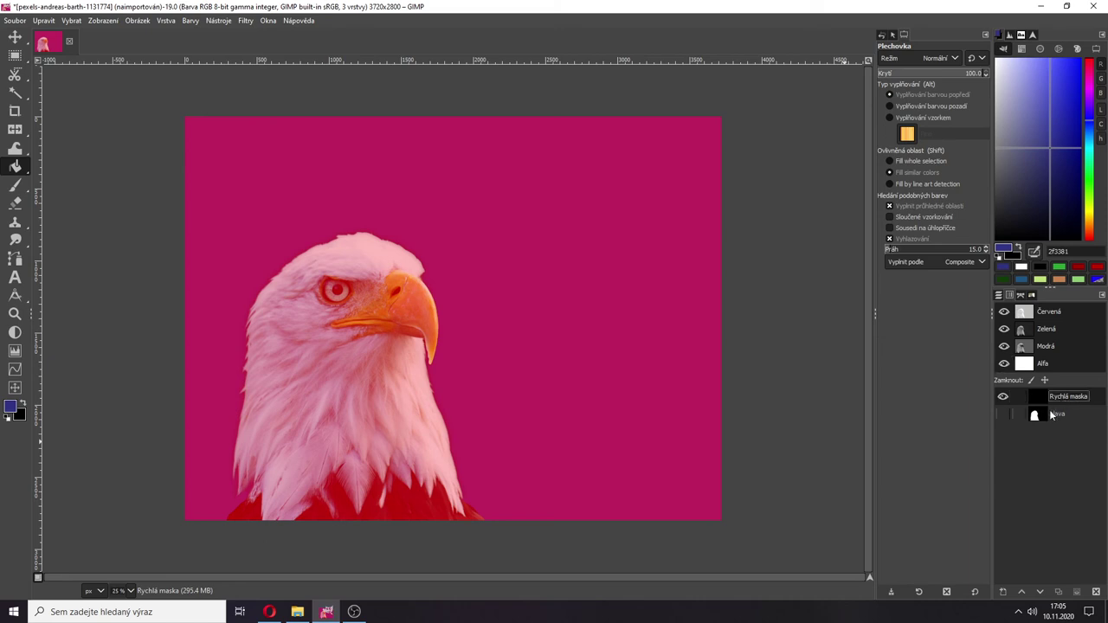
click(1049, 413)
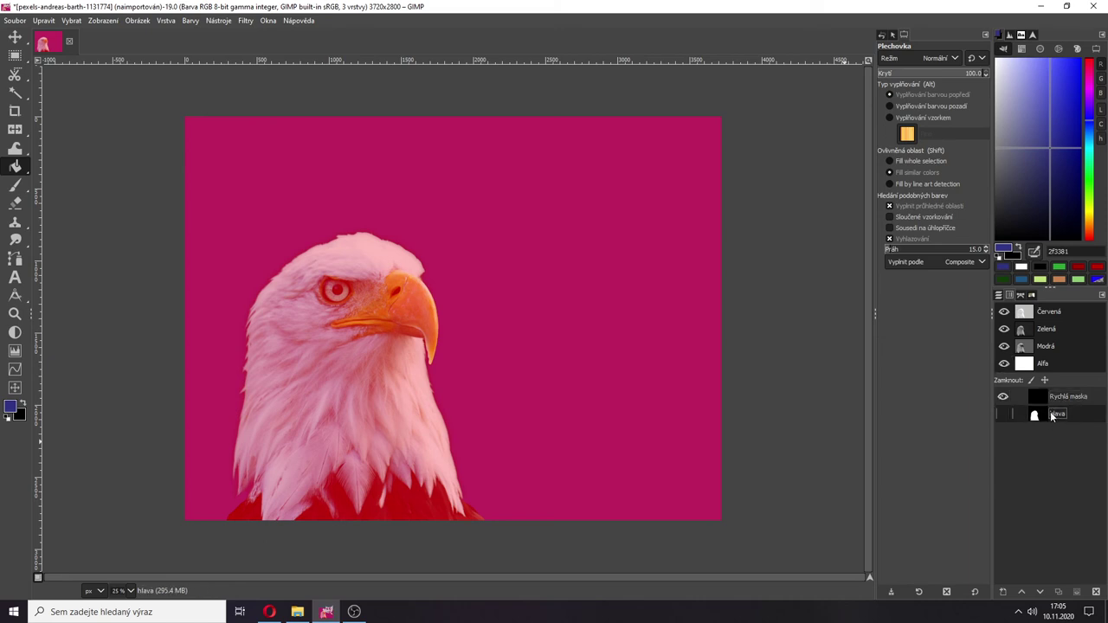
click(1064, 397)
click(1096, 593)
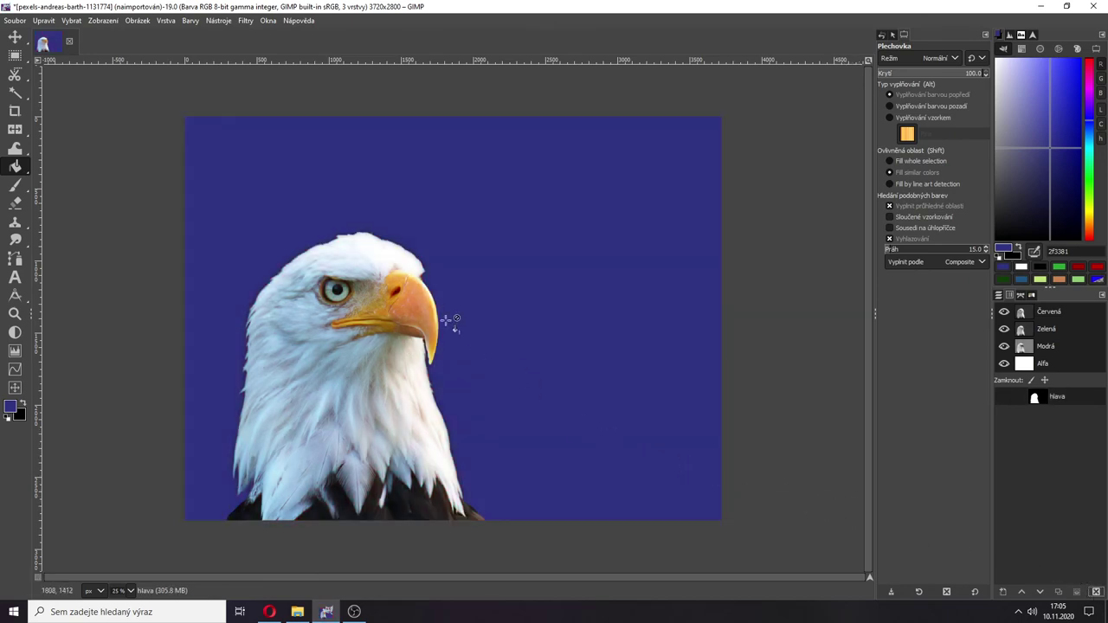
Inspect the Quick Mask's opacity and colour settings, and close both dialogs without applying any change
scroll(424, 396, up, 3)
scroll(427, 395, down, 1)
scroll(430, 395, up, 4)
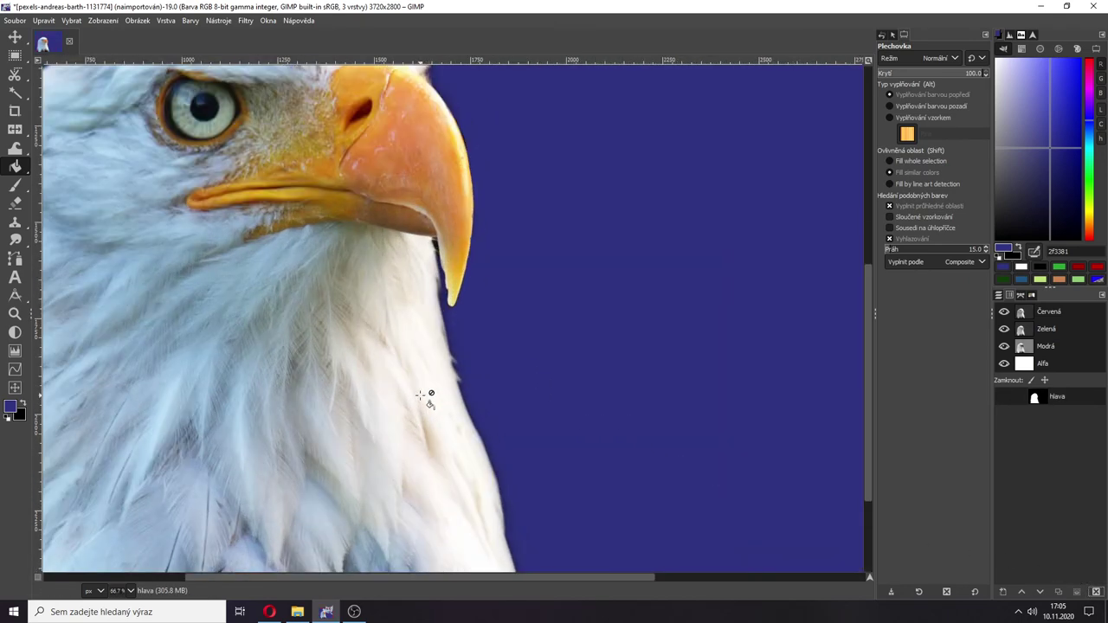
scroll(485, 355, down, 4)
scroll(422, 139, up, 2)
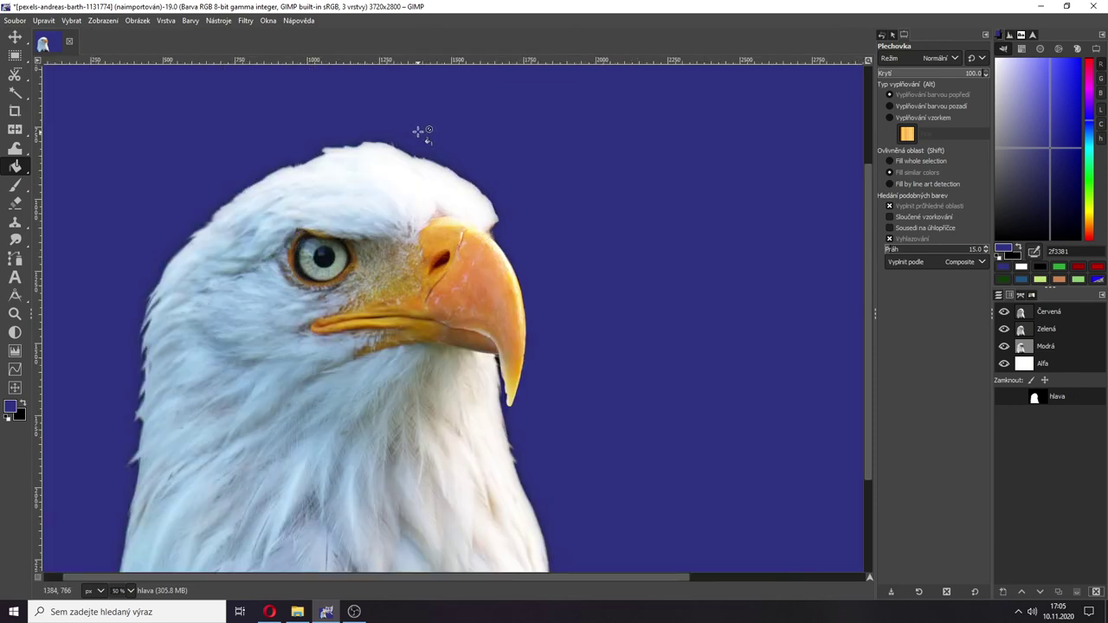
right_click(35, 578)
click(63, 568)
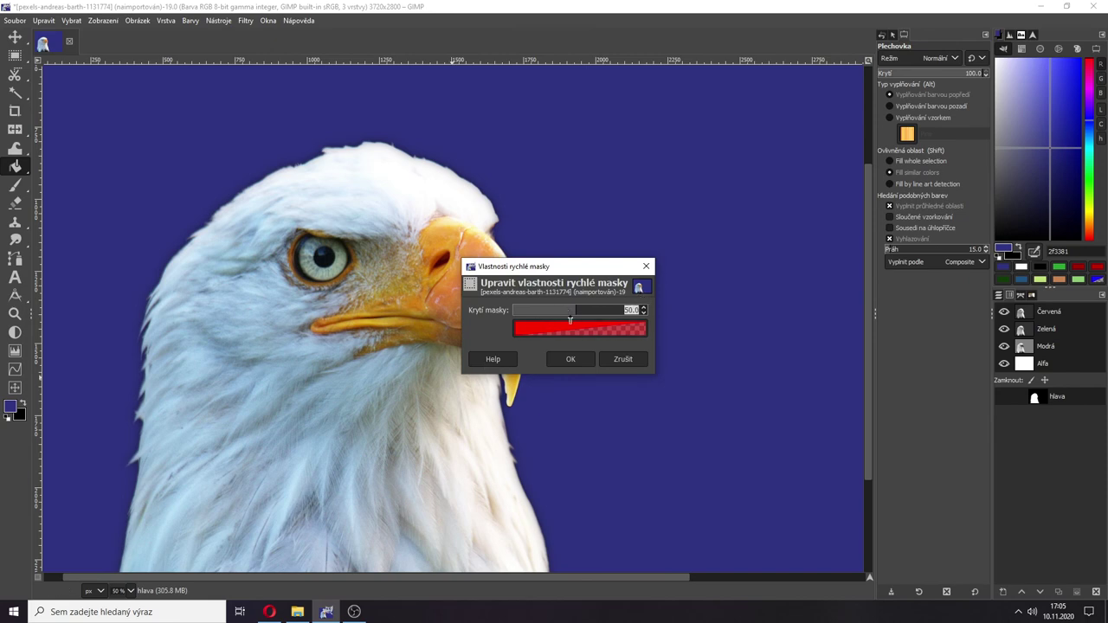
click(564, 329)
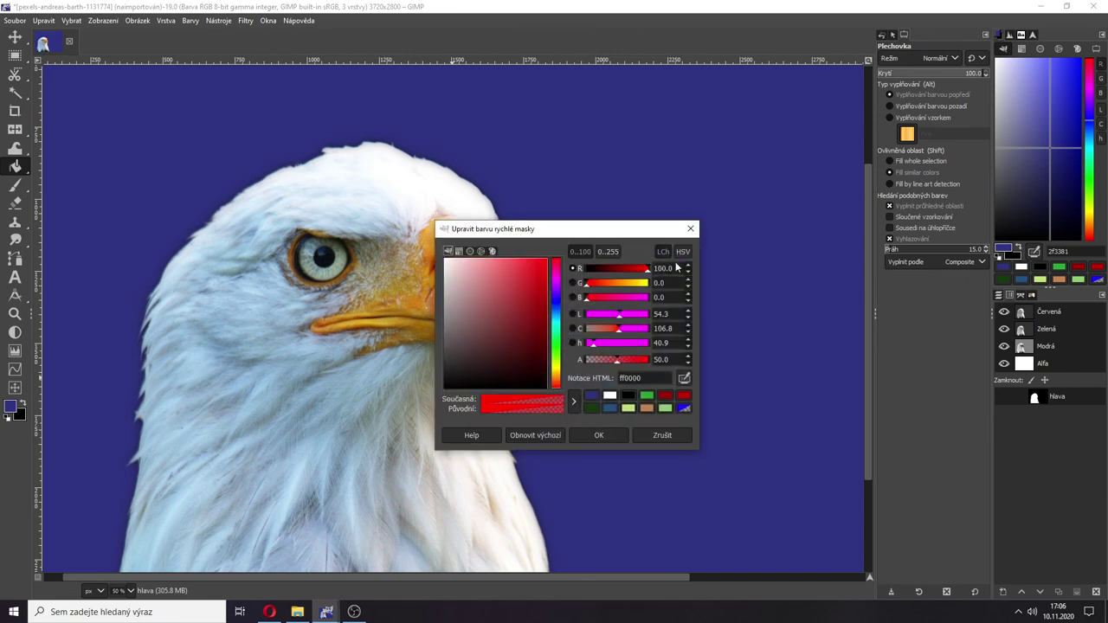
click(661, 436)
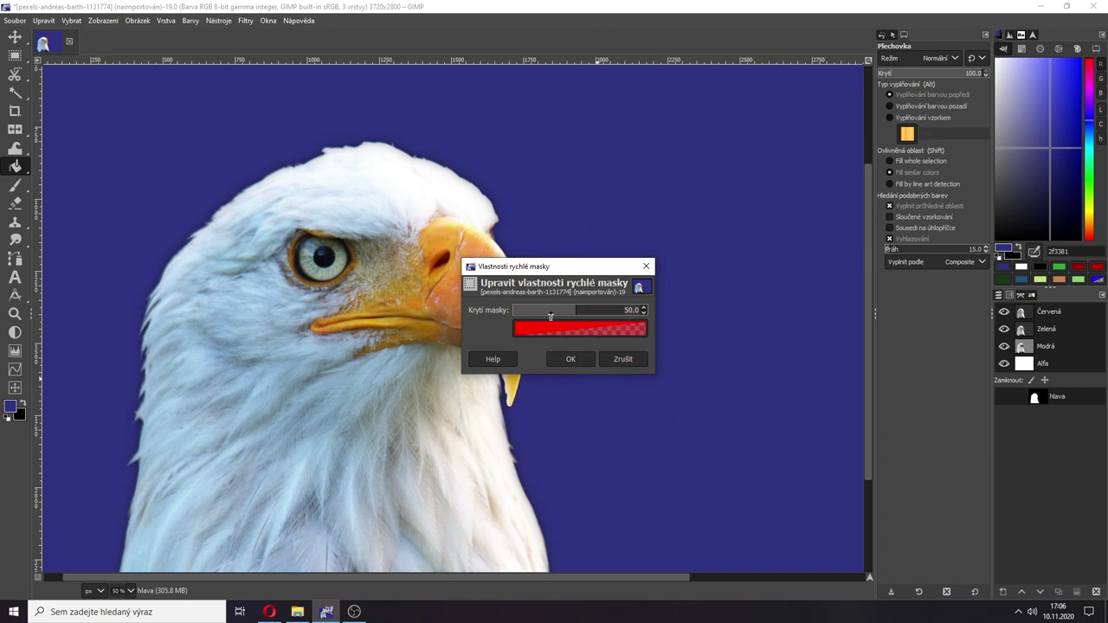
click(646, 269)
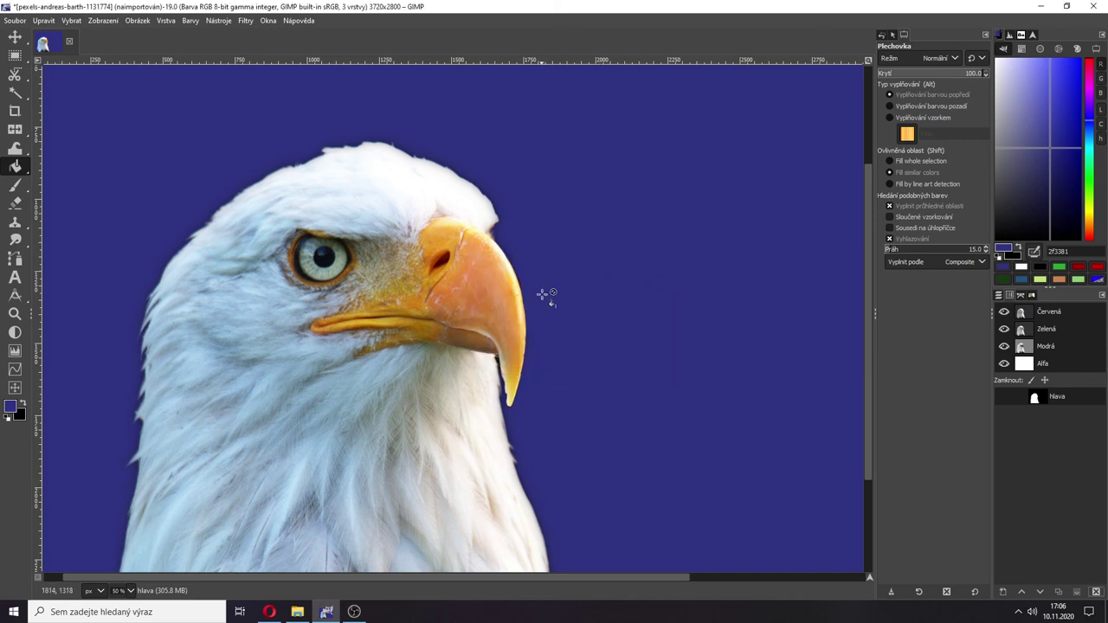
Examine the cutout edge along the eagle's beak against the dark blue background at high magnification
scroll(547, 329, up, 2)
scroll(514, 297, up, 2)
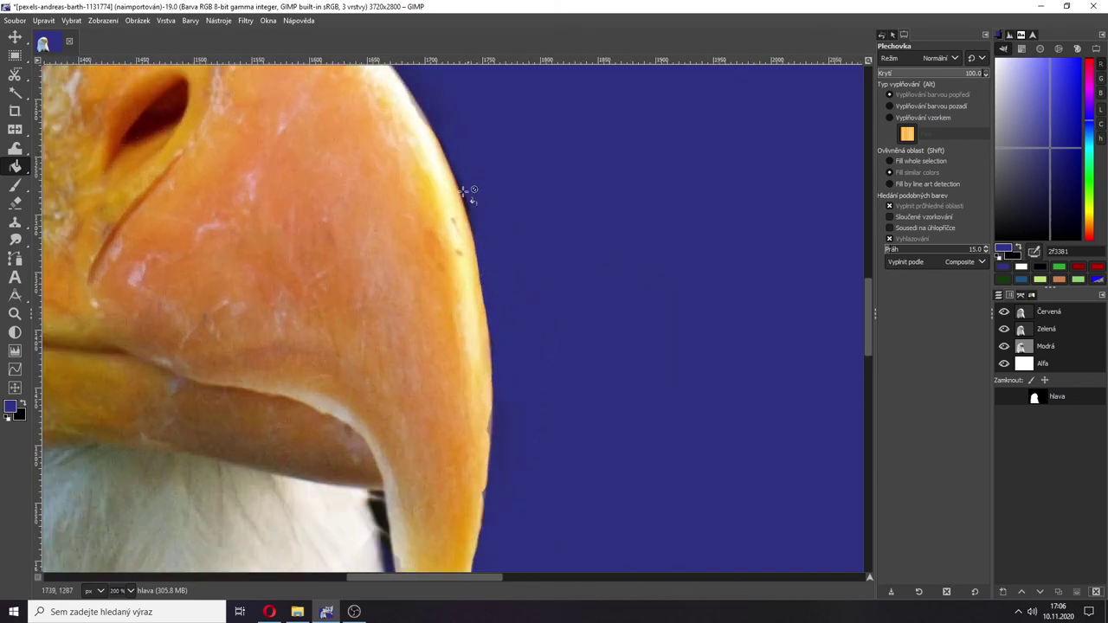
scroll(449, 151, up, 2)
scroll(450, 151, down, 4)
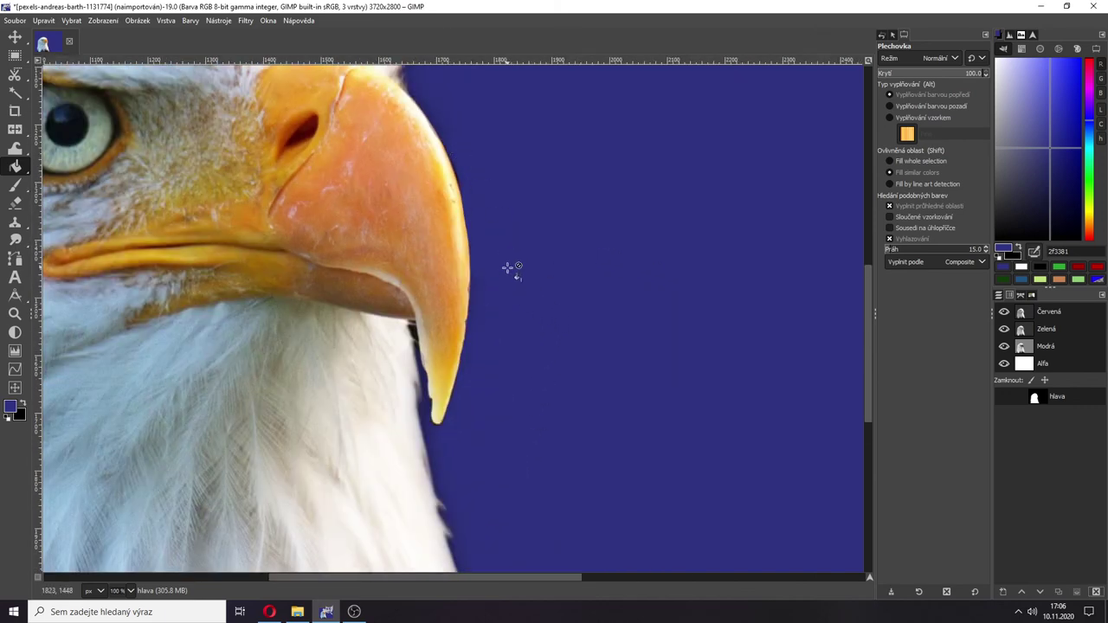
scroll(465, 293, up, 2)
scroll(465, 293, up, 3)
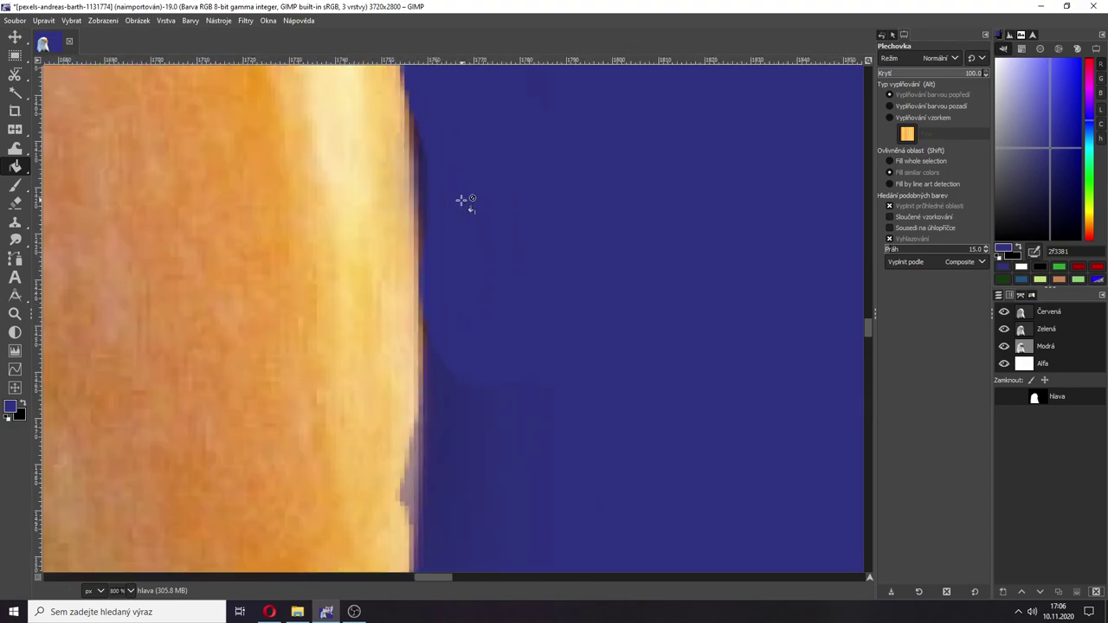
scroll(418, 186, down, 4)
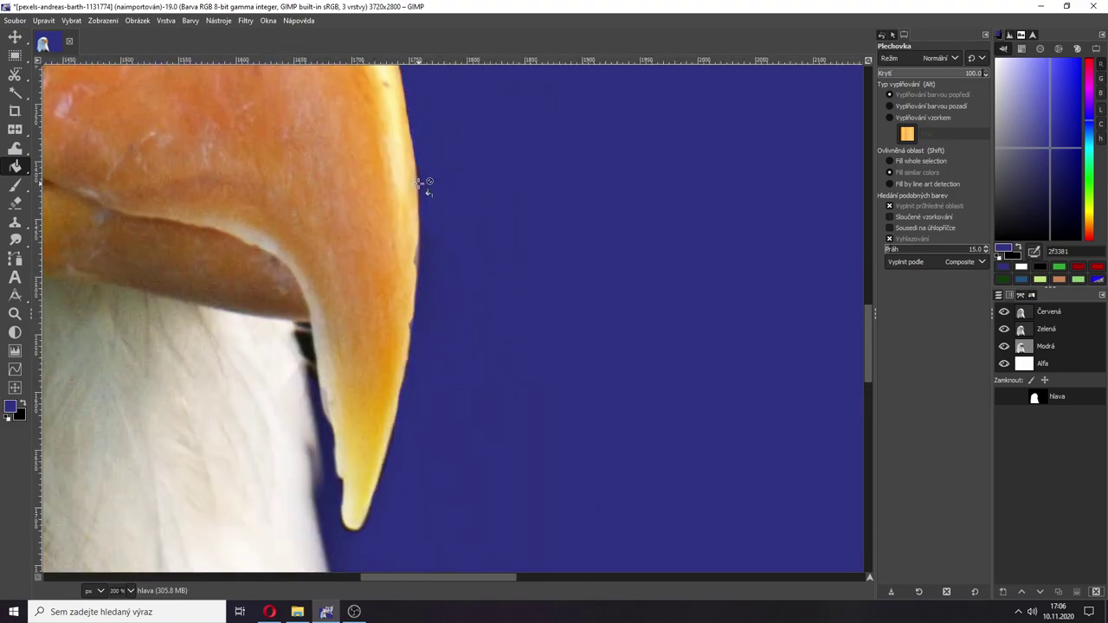
scroll(381, 243, down, 4)
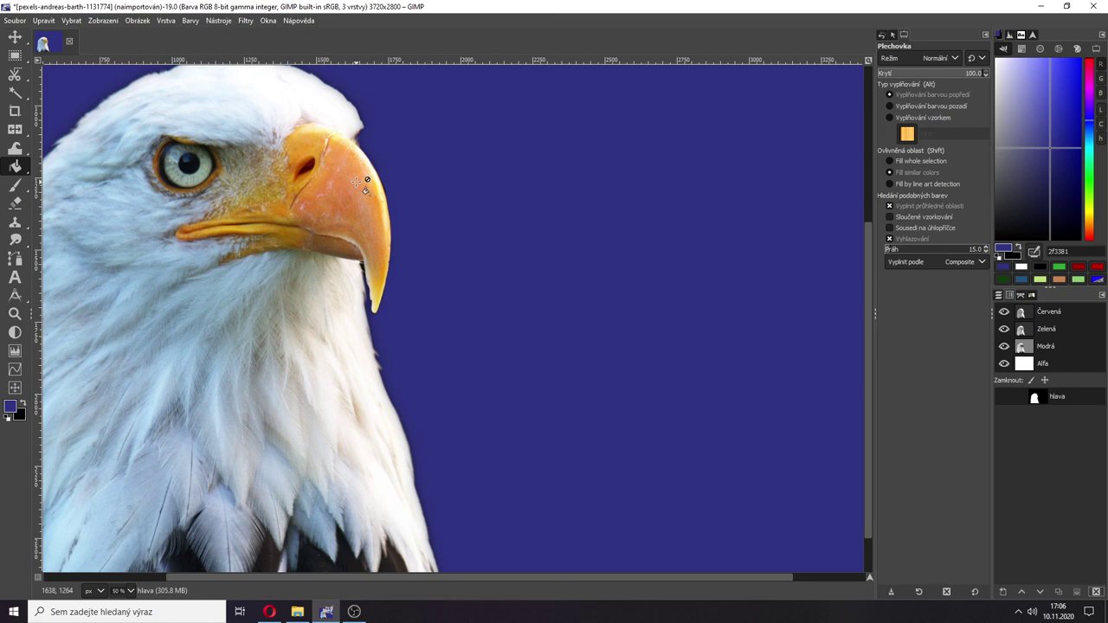
Examine the cutout's feather edges on the eagle's forehead and the back of its head, and return to an overview
scroll(355, 125, up, 9)
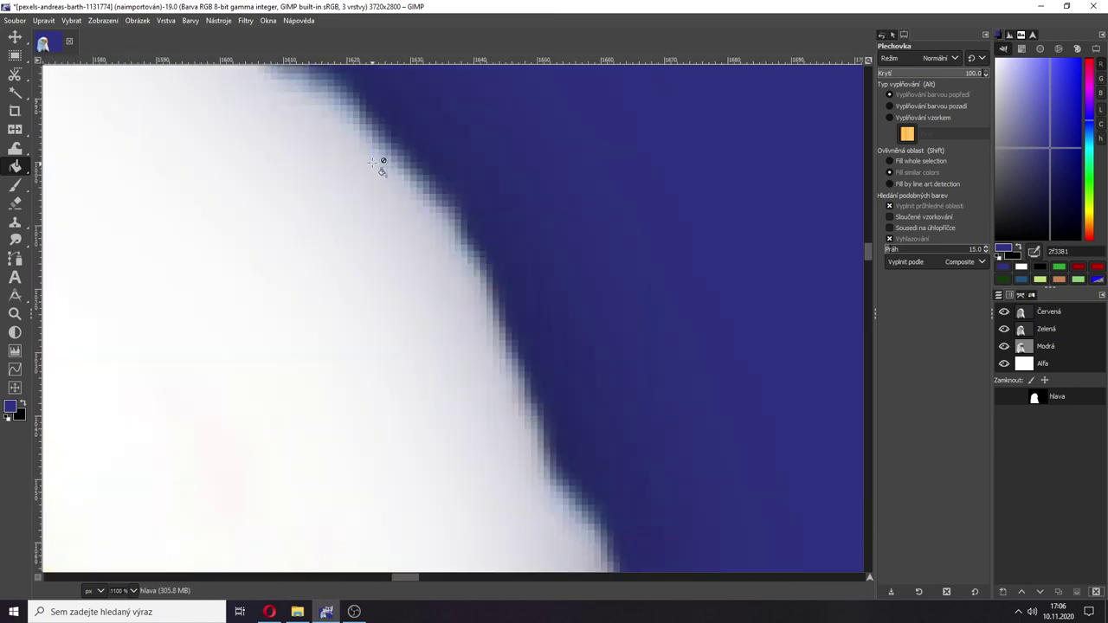
scroll(465, 184, down, 2)
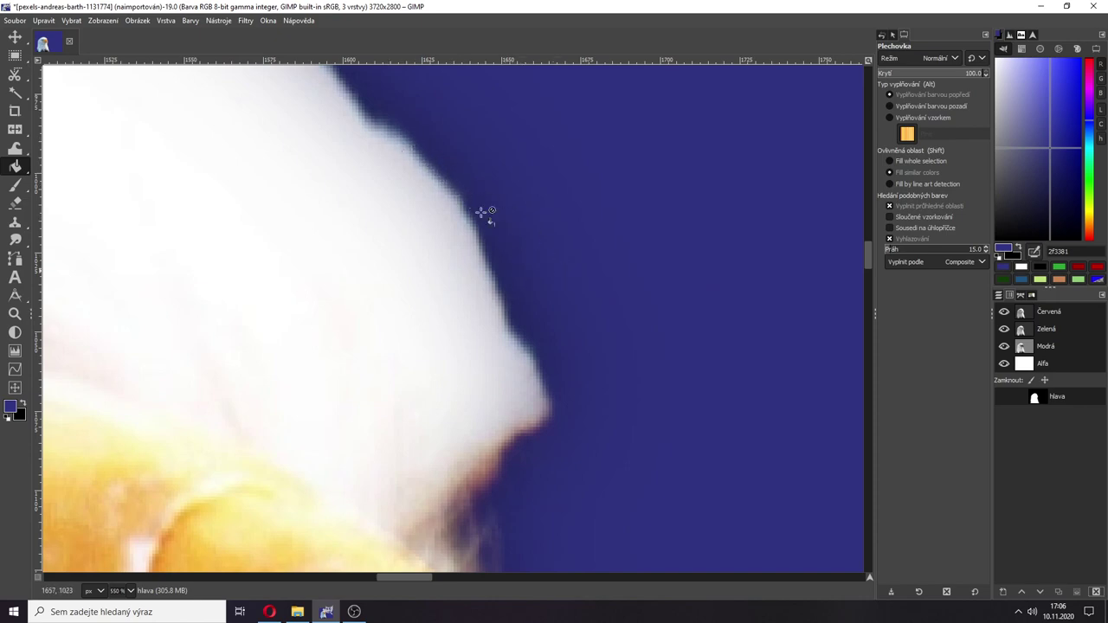
scroll(502, 254, down, 6)
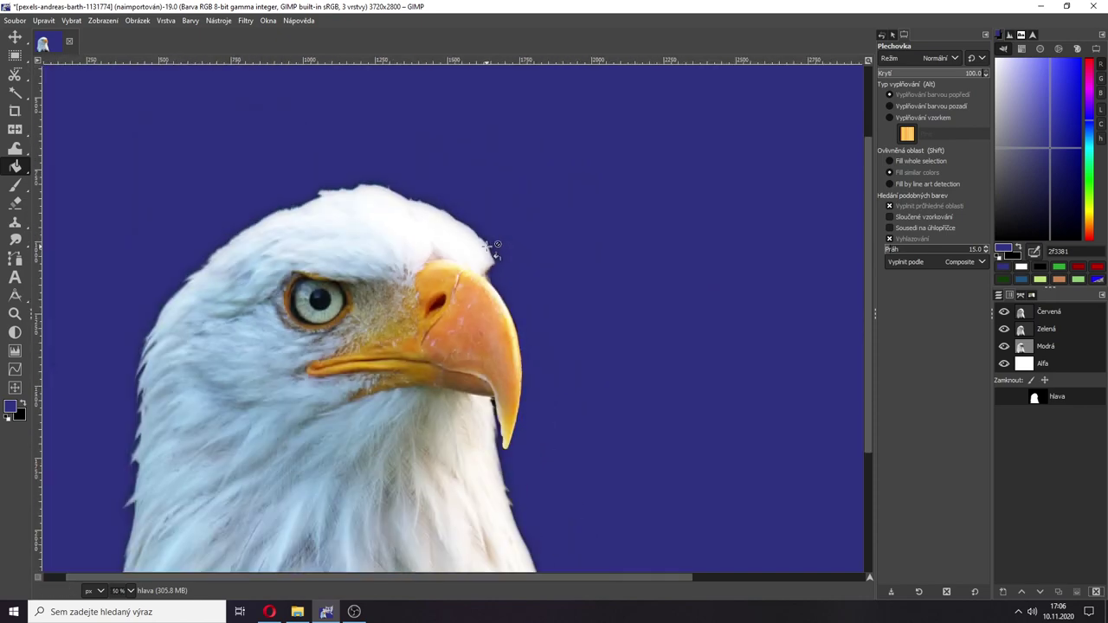
scroll(529, 269, down, 1)
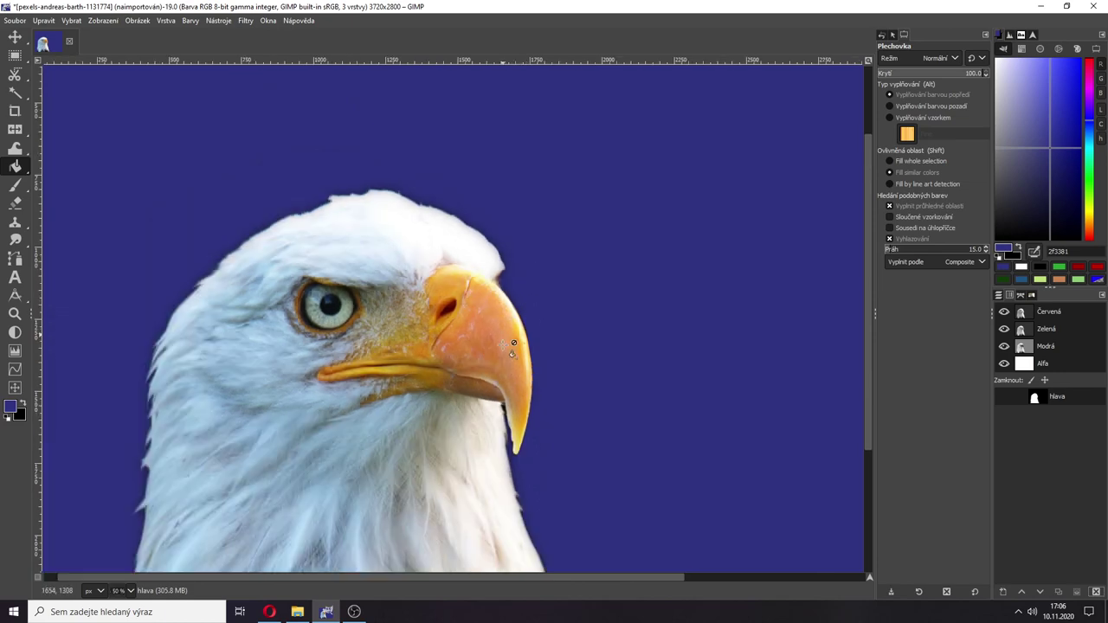
scroll(523, 355, up, 1)
scroll(510, 286, down, 2)
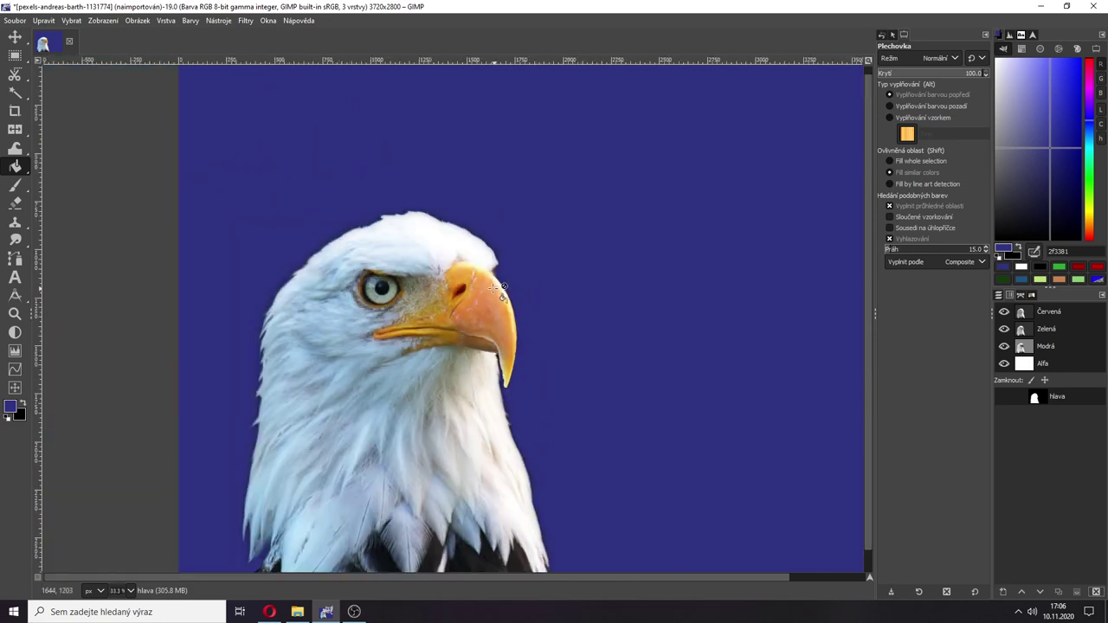
scroll(272, 303, up, 3)
scroll(269, 294, up, 4)
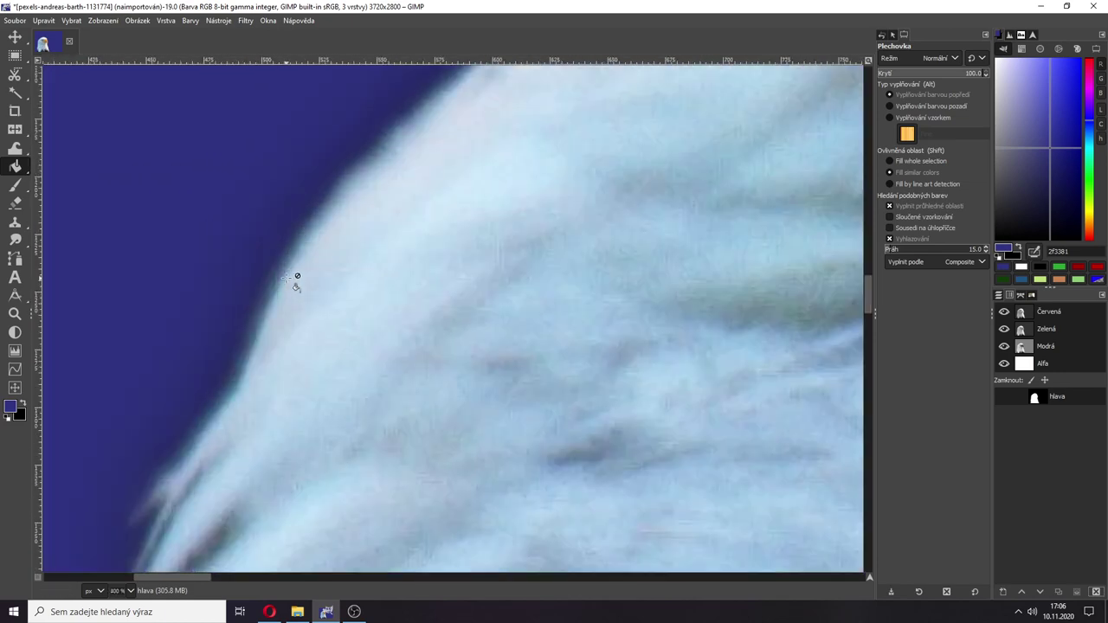
scroll(274, 266, up, 4)
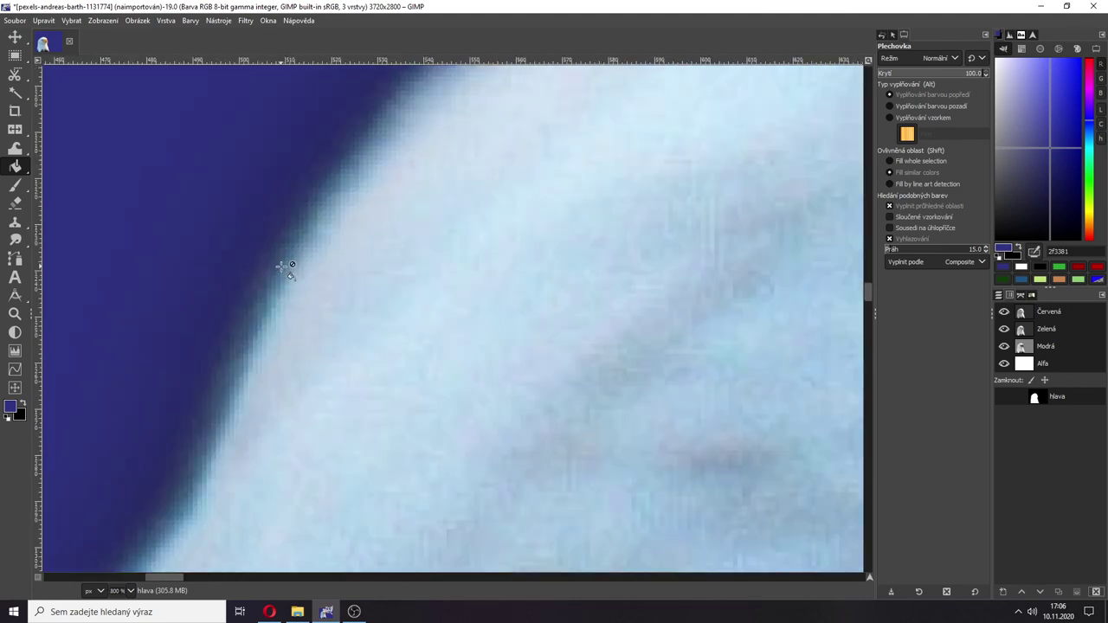
scroll(458, 191, down, 8)
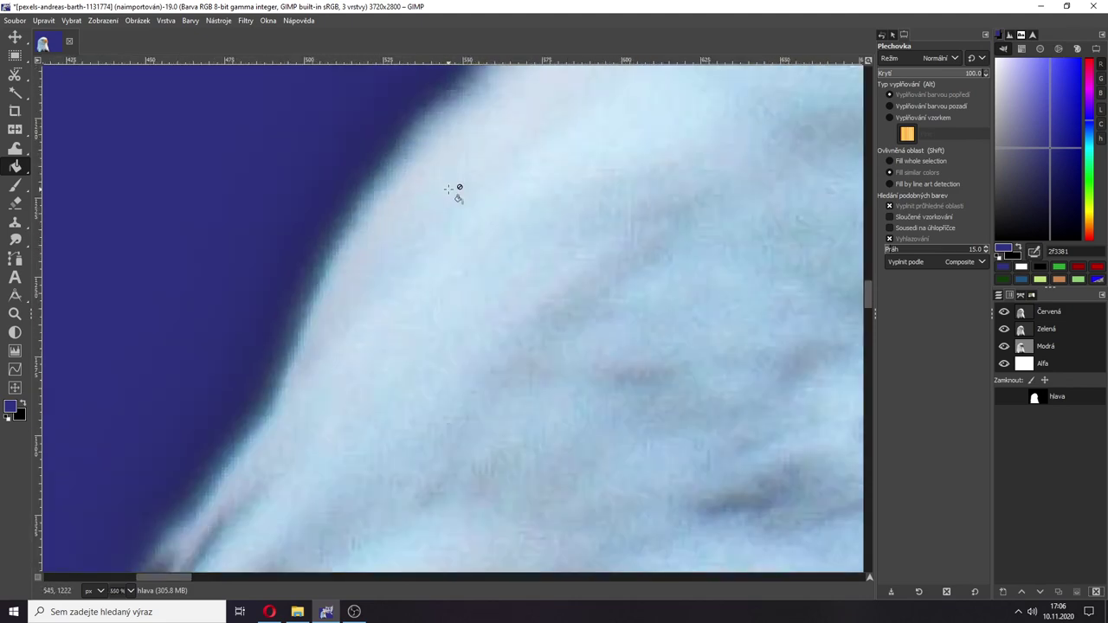
scroll(645, 197, down, 2)
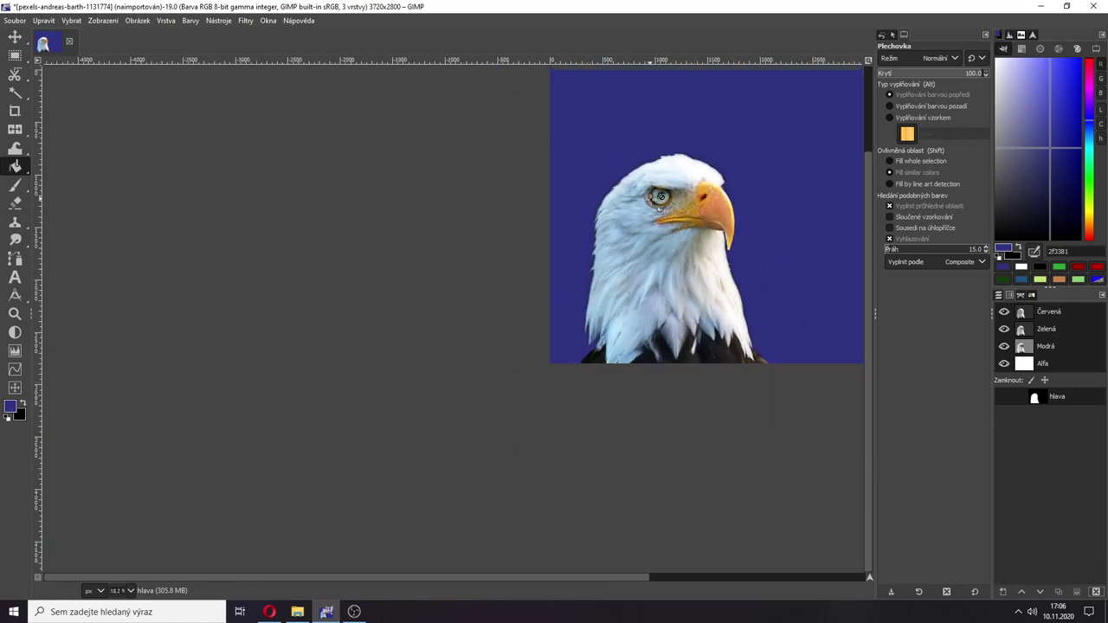
click(653, 575)
scroll(360, 176, up, 4)
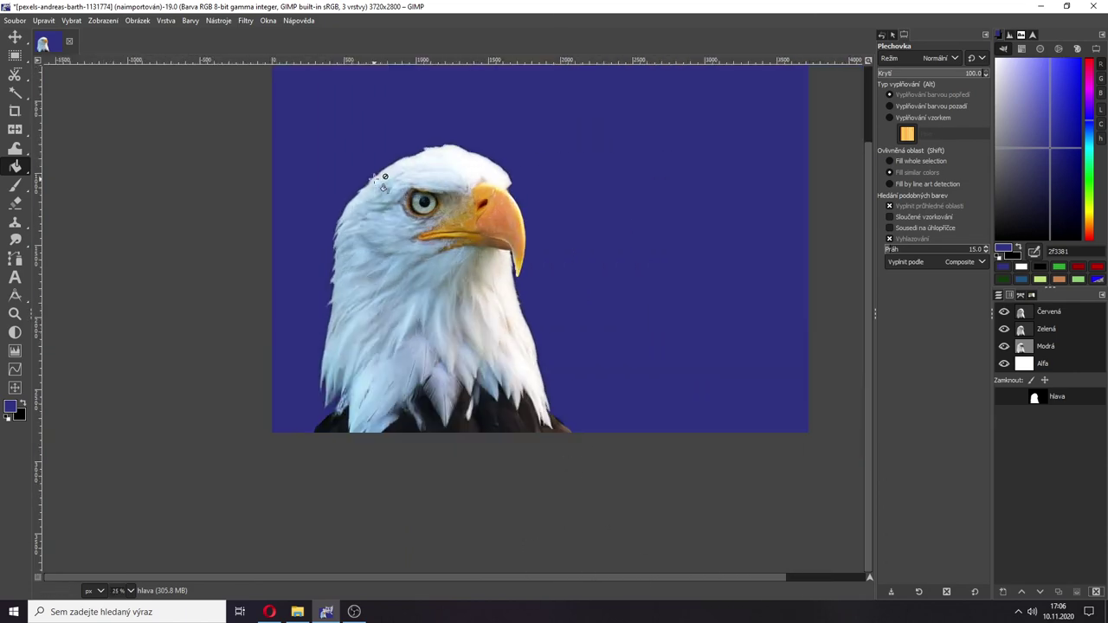
scroll(360, 178, down, 2)
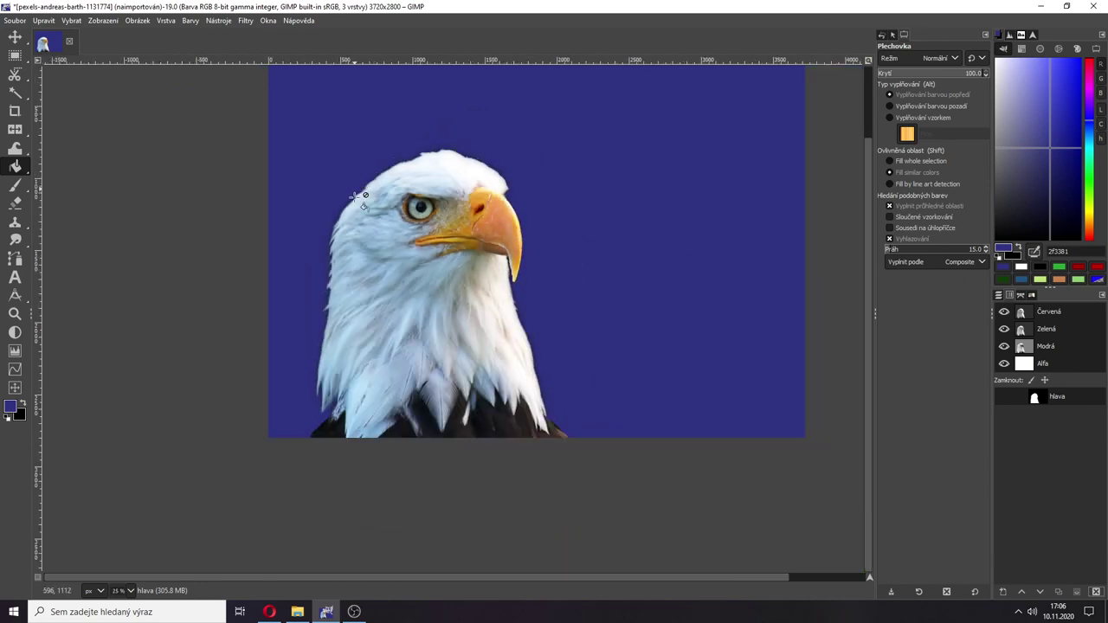